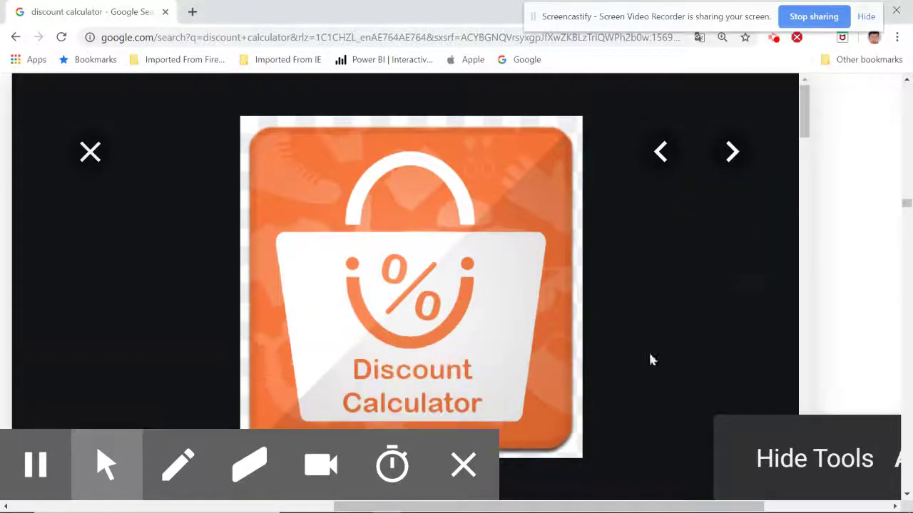
Step: Switch to the Each item Discount-vid workbook in Excel
left_click(472, 462)
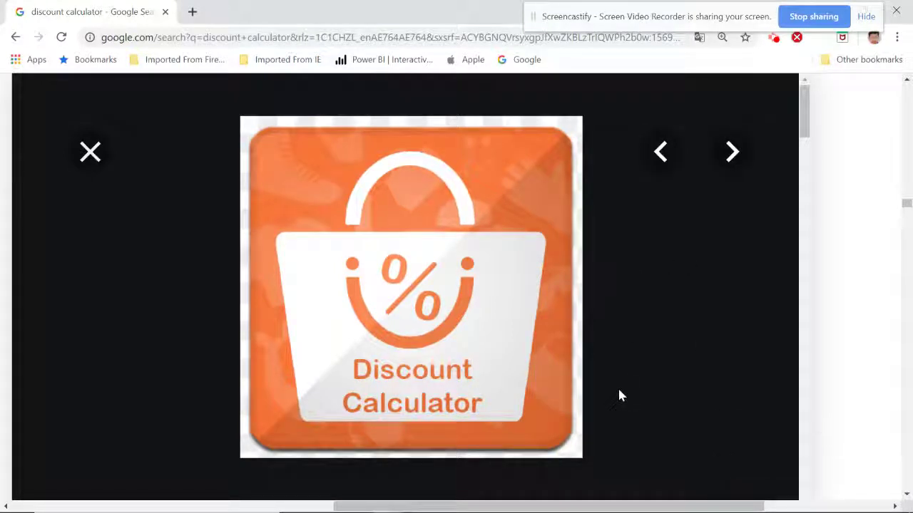
left_click(640, 500)
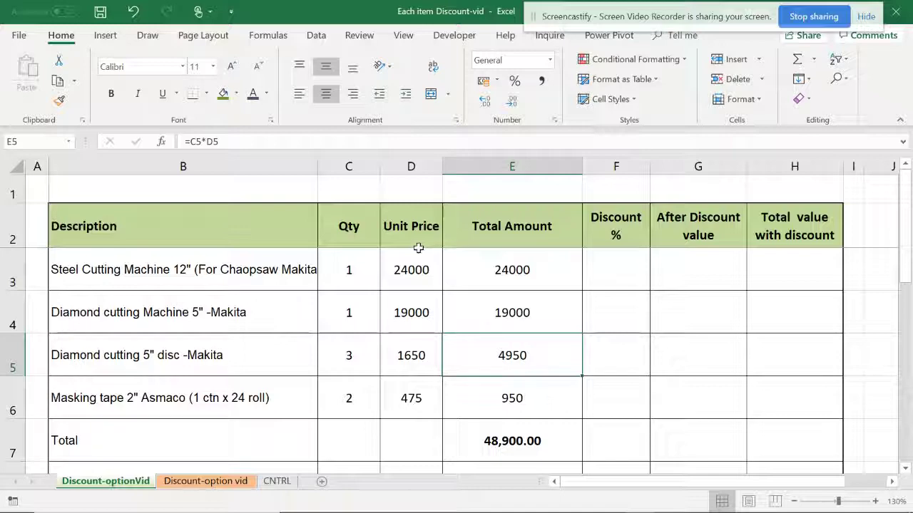
Step: Examine the item table and its discount columns on the Discount-optionVid sheet, and compare it with the Discount-option vid sheet
scroll(419, 264, "down", 1)
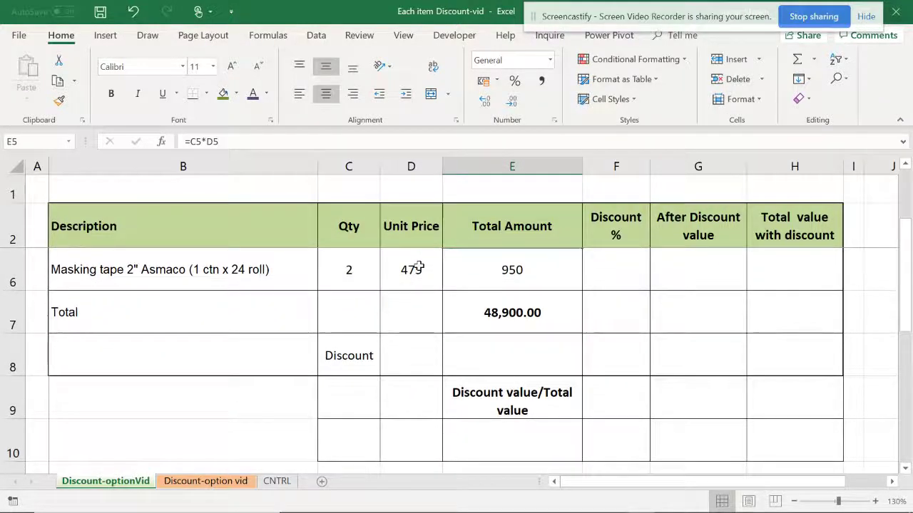
scroll(419, 264, "up", 1)
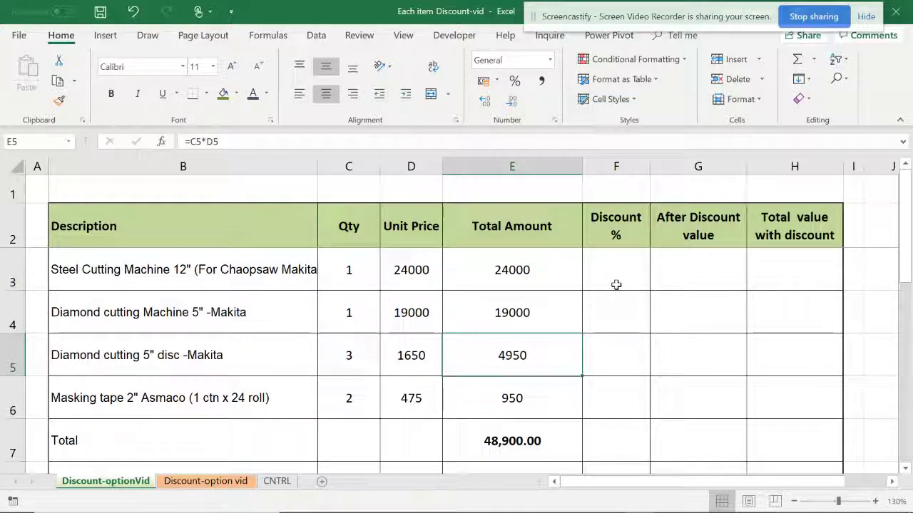
scroll(486, 281, "down", 1)
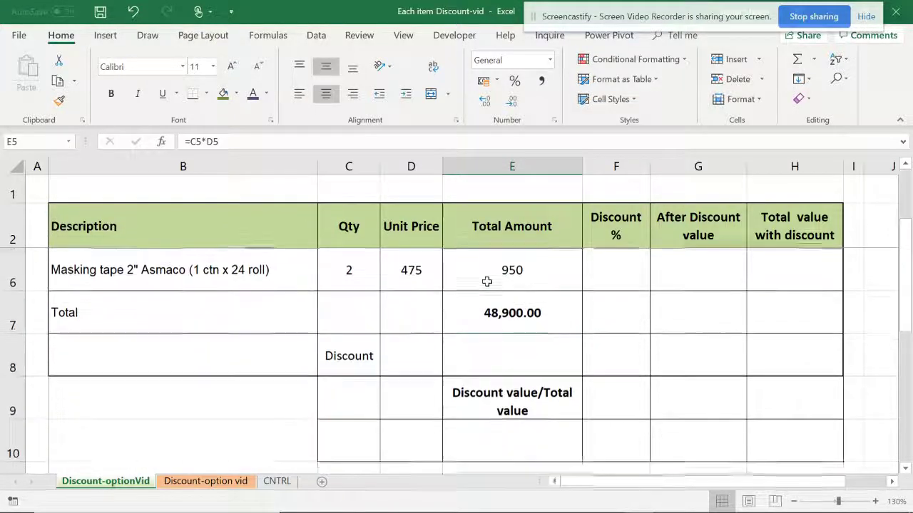
scroll(487, 282, "up", 1)
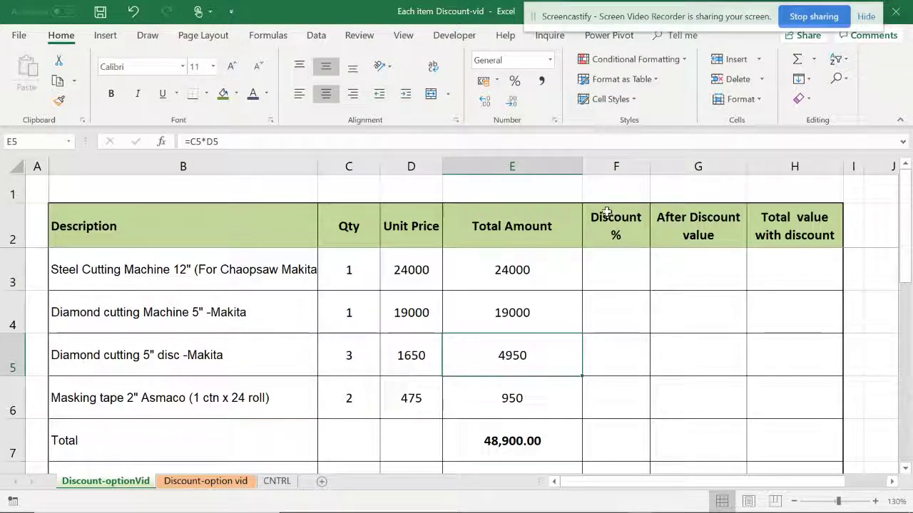
left_click(612, 214)
left_click(205, 481)
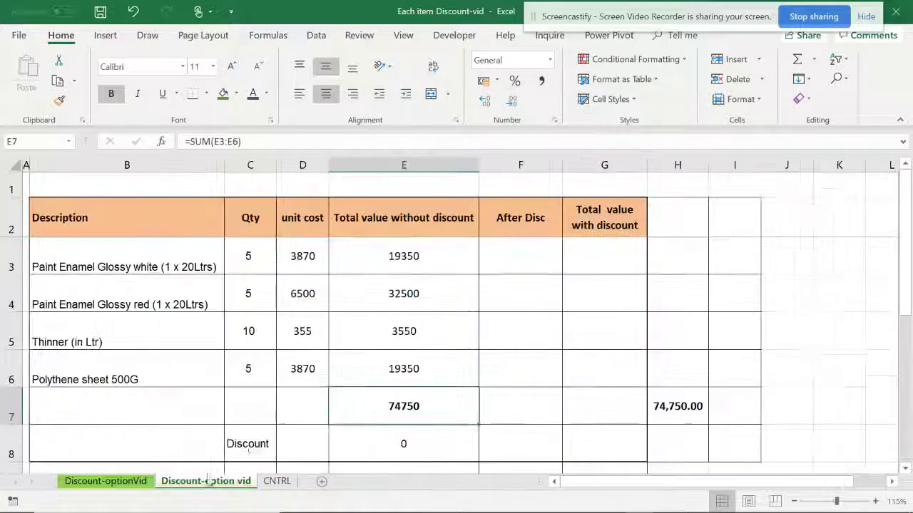
left_click(108, 481)
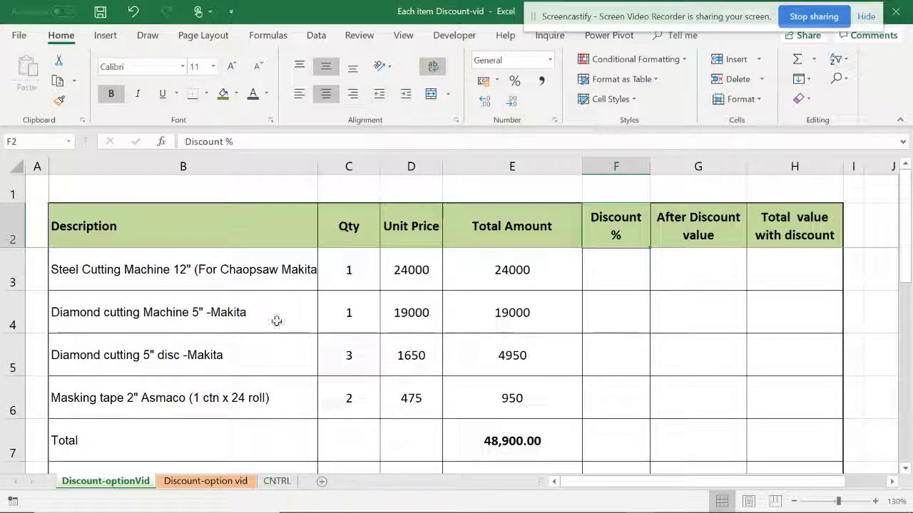
left_click(364, 353)
scroll(512, 385, "down", 2)
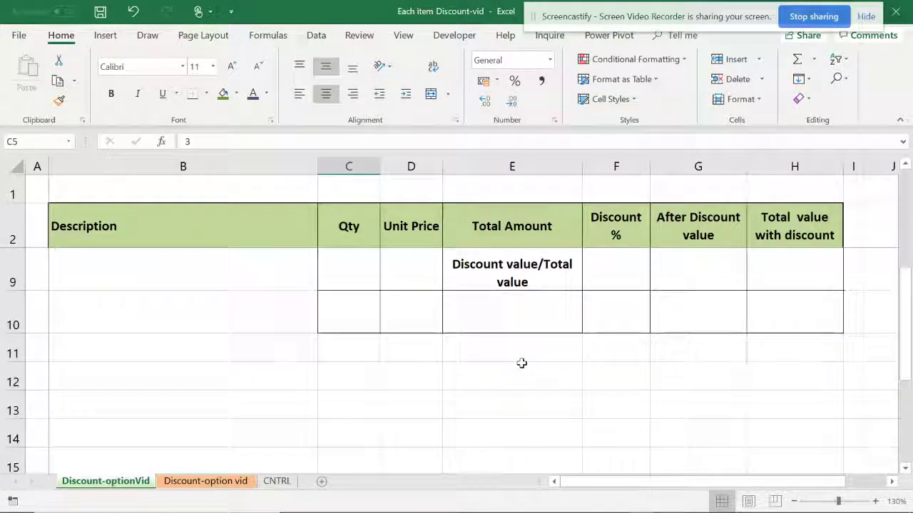
scroll(522, 363, "up", 2)
left_click(502, 443)
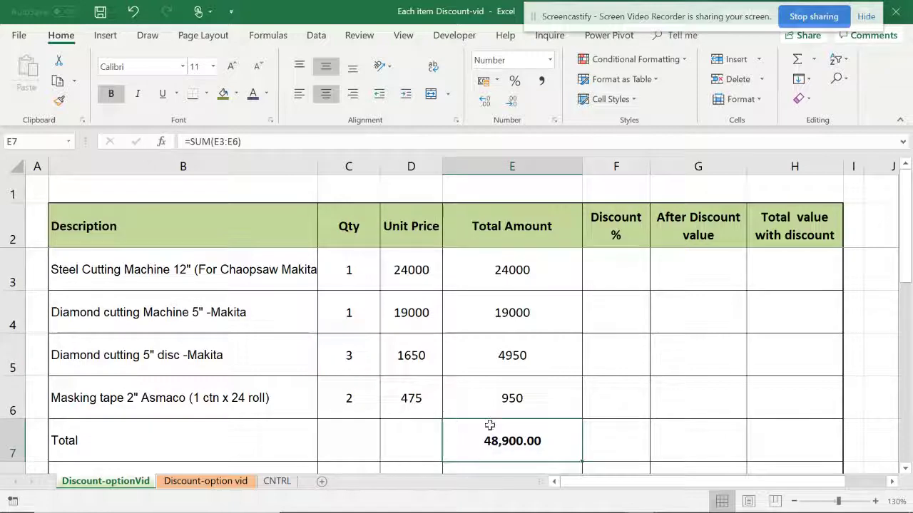
Step: Enter 45000 in cell E8 of the Discount row, under Total Amount
scroll(490, 427, "down", 1)
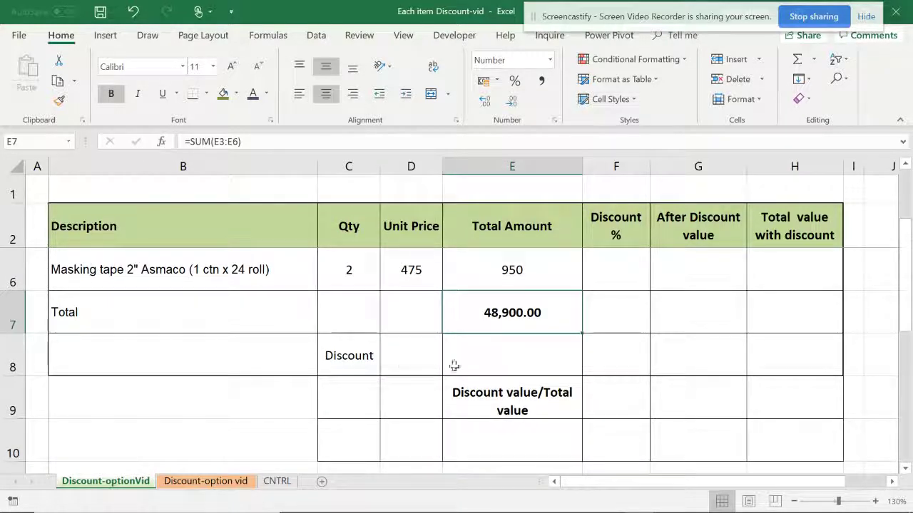
left_click(483, 358)
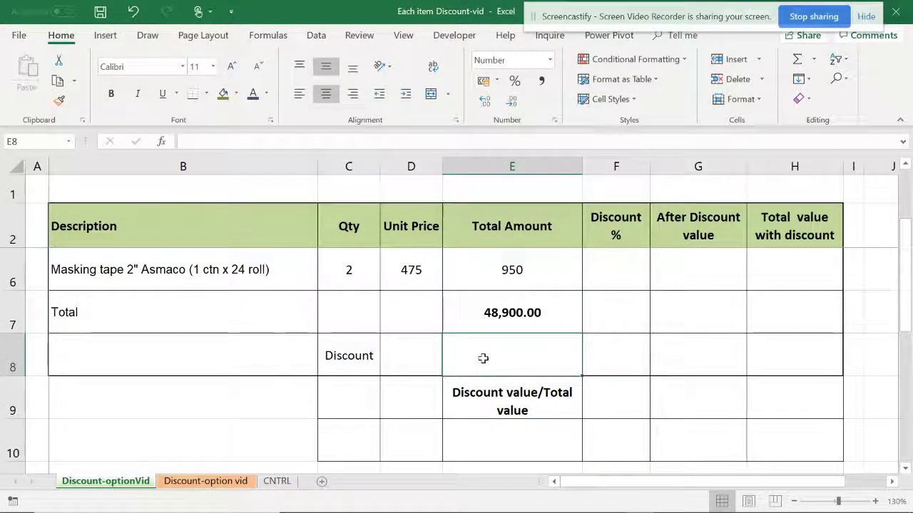
type("45")
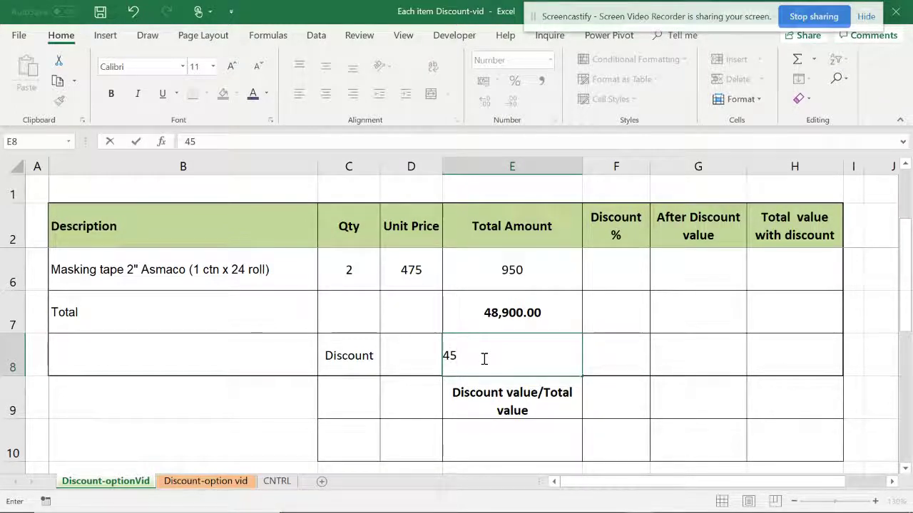
type("5000")
left_click(427, 366)
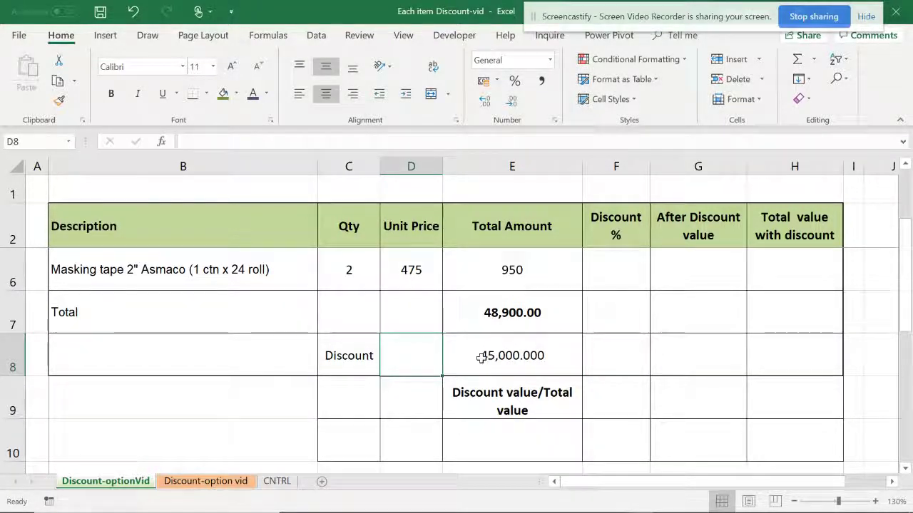
type("=")
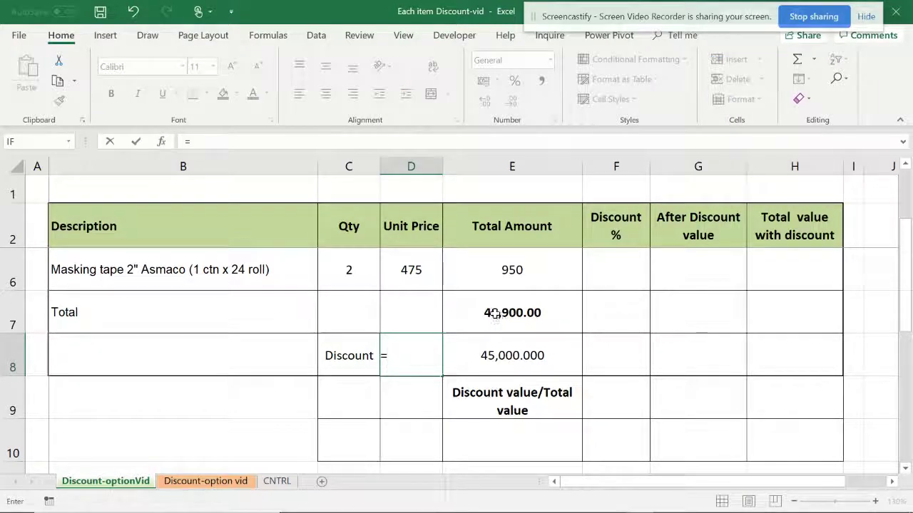
left_click(492, 351)
key("Escape")
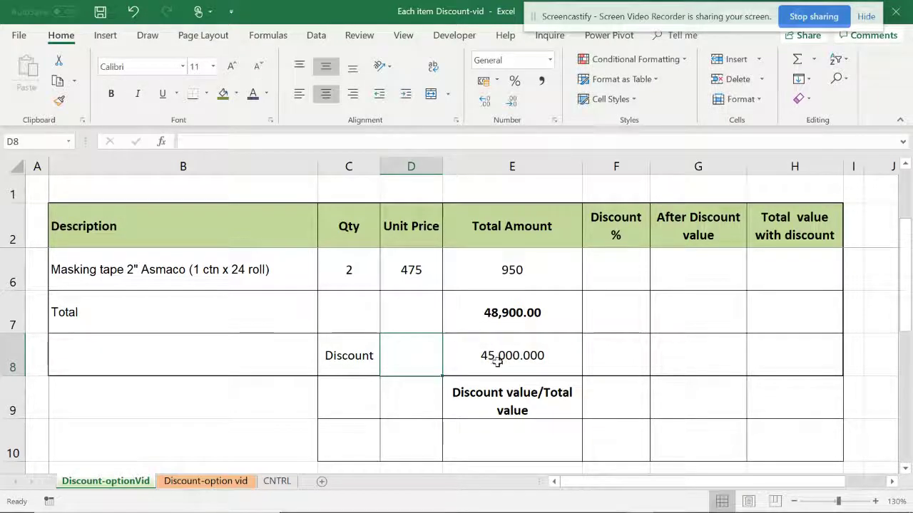
left_click(491, 357)
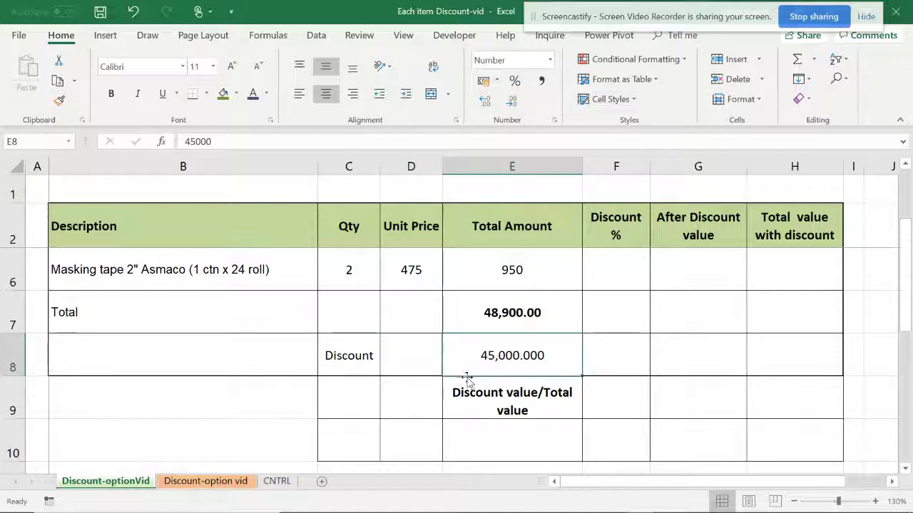
Step: Enter the discounted total 45000 in cell C9, below the Discount label
left_click(353, 396)
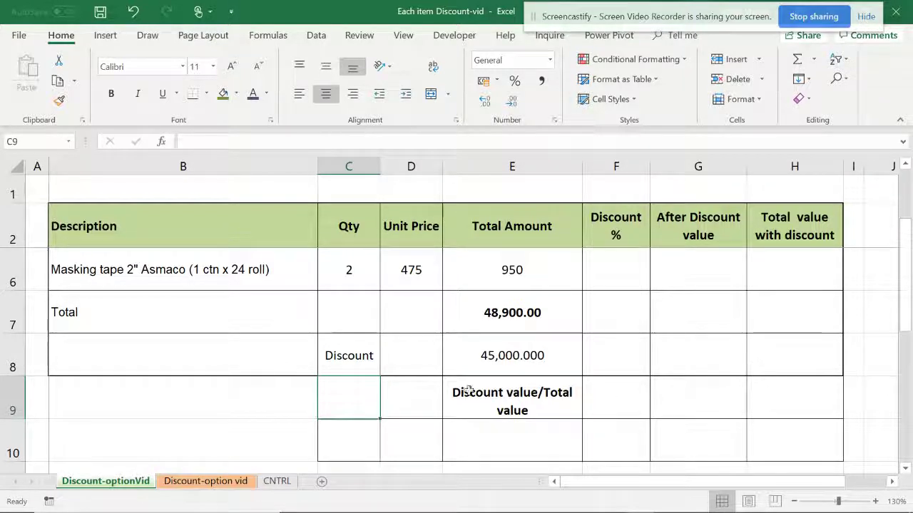
type("45")
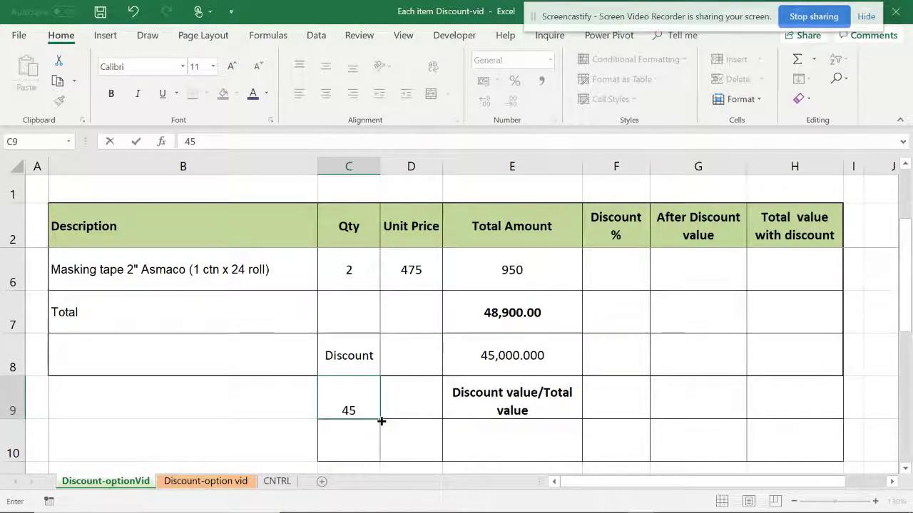
type("000")
left_click(472, 351)
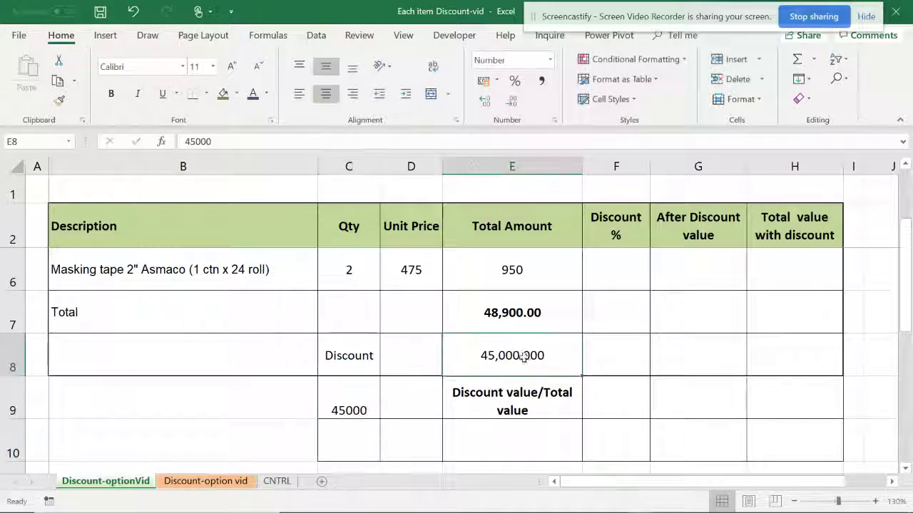
Step: Calculate the discount value in cell D8 with the formula =E7-C9
left_click(410, 365)
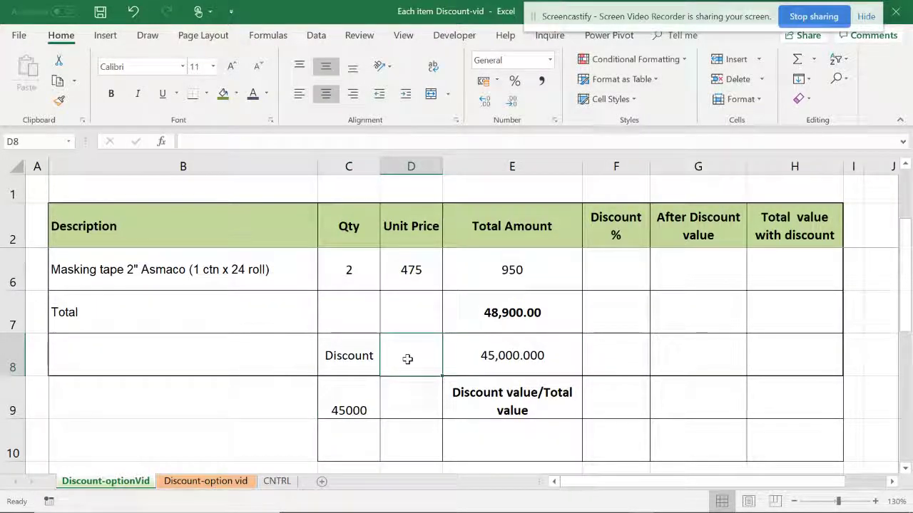
type("=")
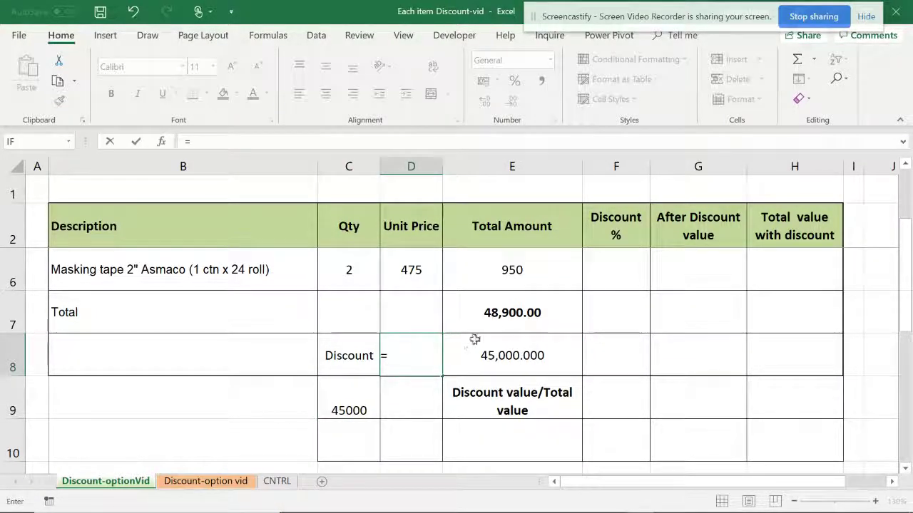
left_click(503, 313)
type("-")
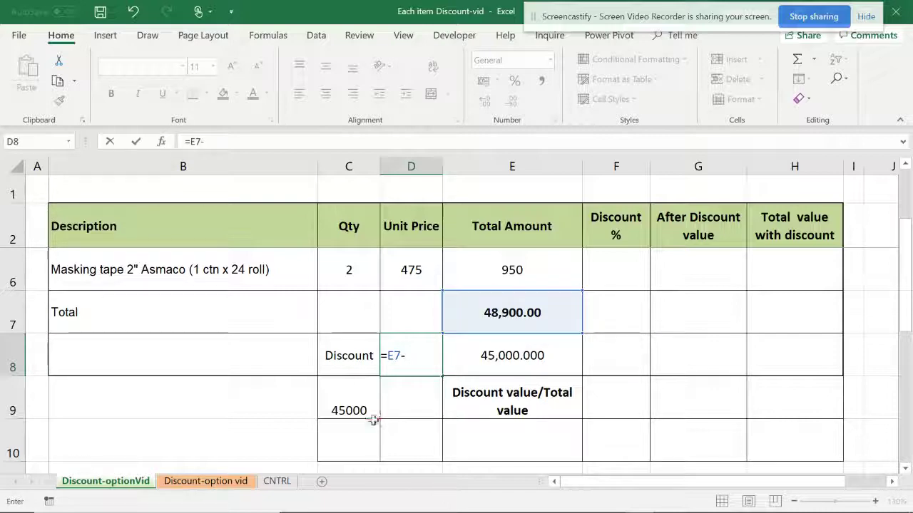
left_click(357, 407)
key("Return")
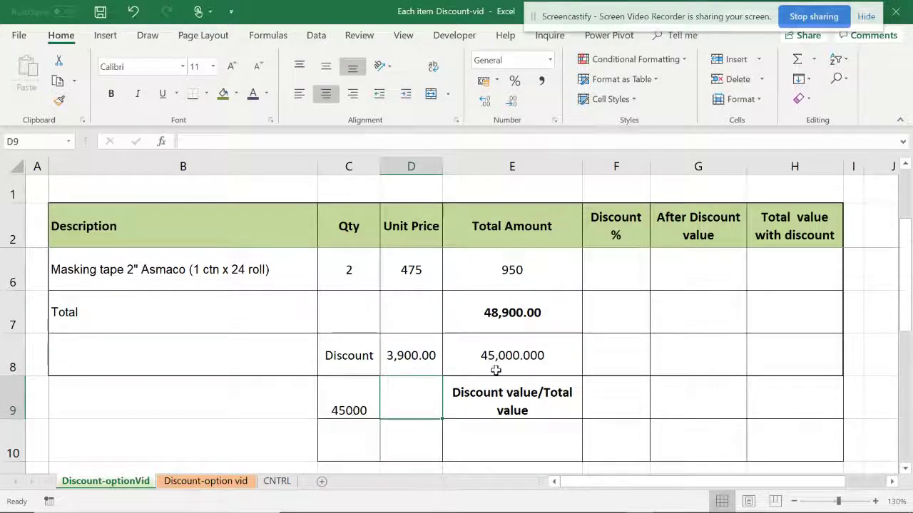
left_click(425, 355)
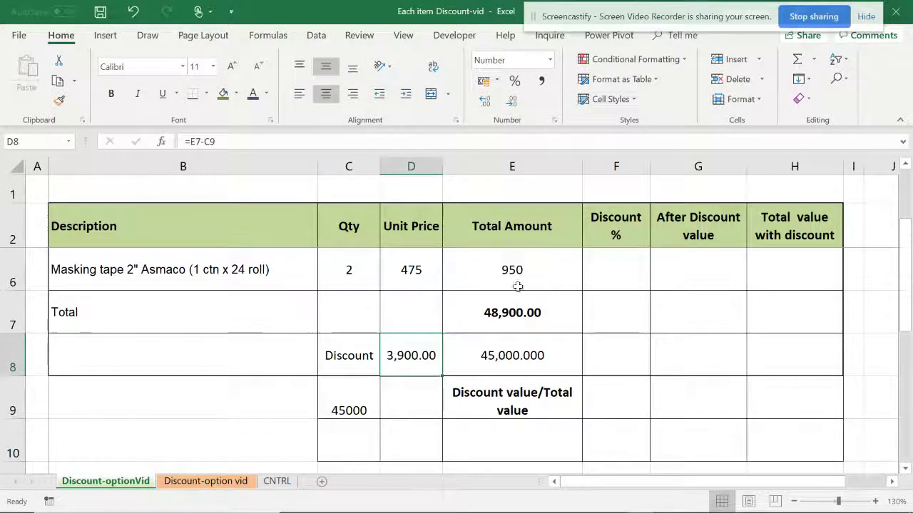
Step: Calculate the discount rate in cell E8 by dividing the discount value by the total with =D8/E7
scroll(507, 273, "up", 1)
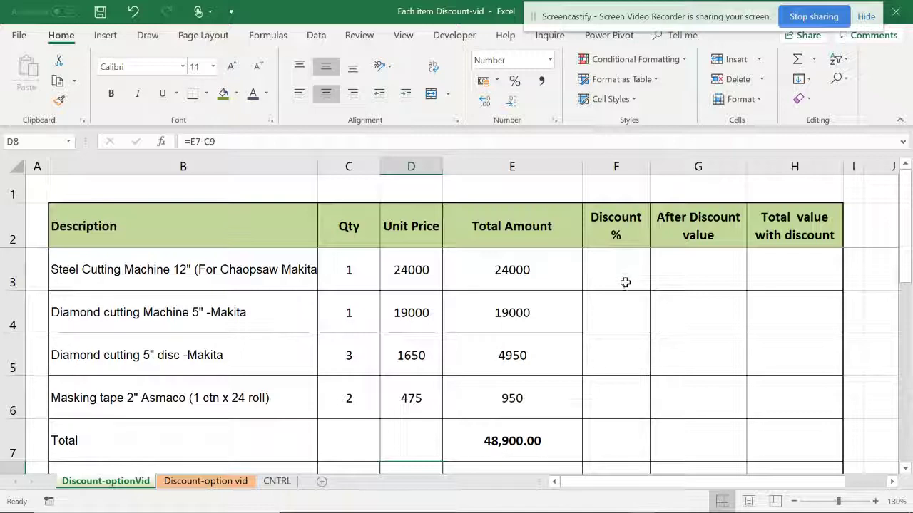
scroll(625, 283, "down", 1)
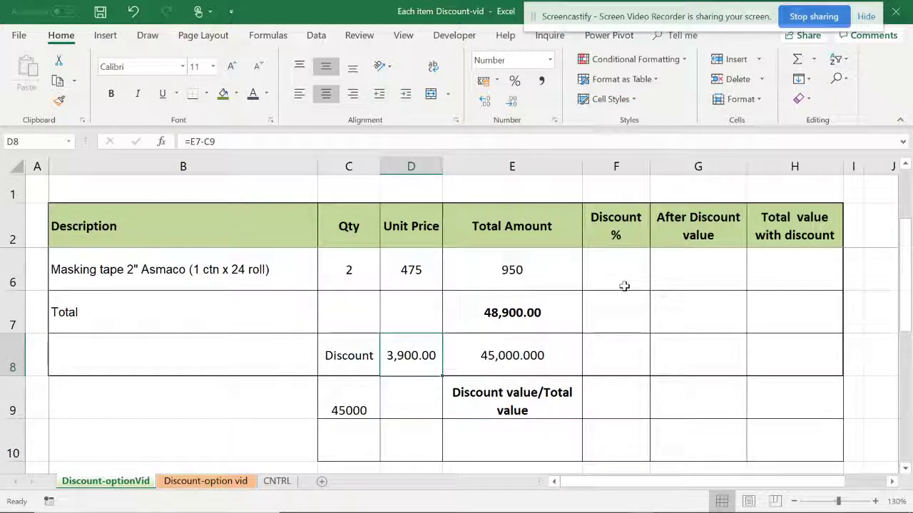
left_click(505, 403)
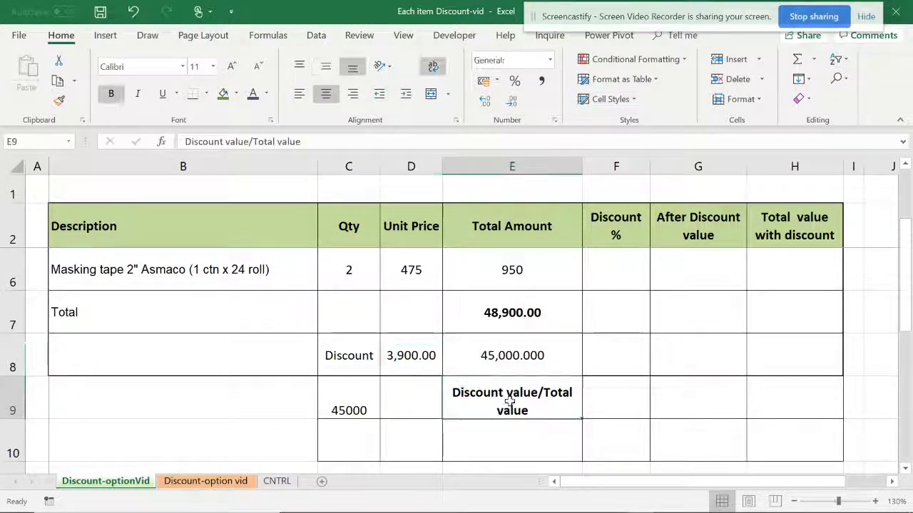
left_click(502, 356)
type("=")
left_click(409, 355)
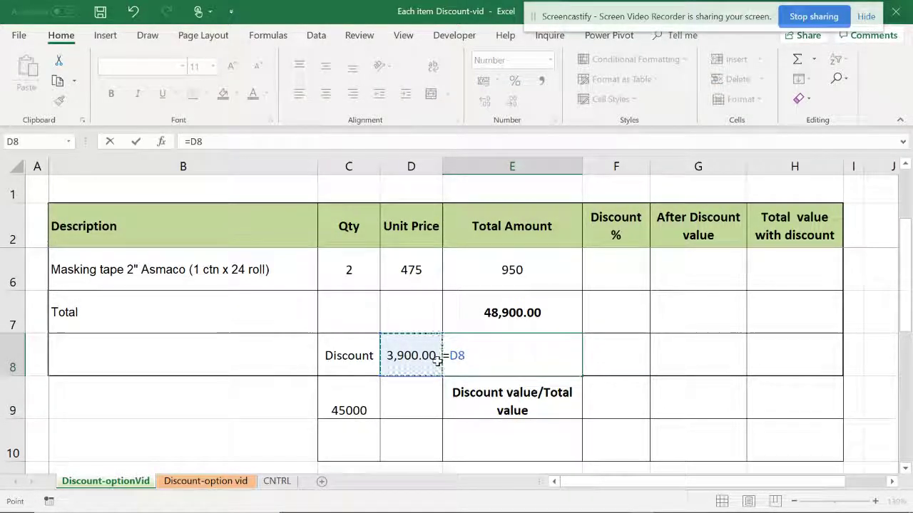
type("/")
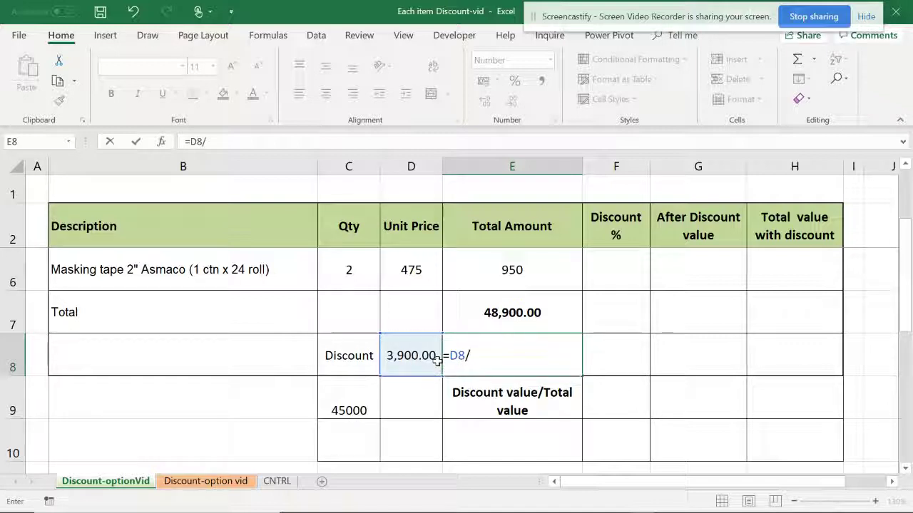
left_click(511, 312)
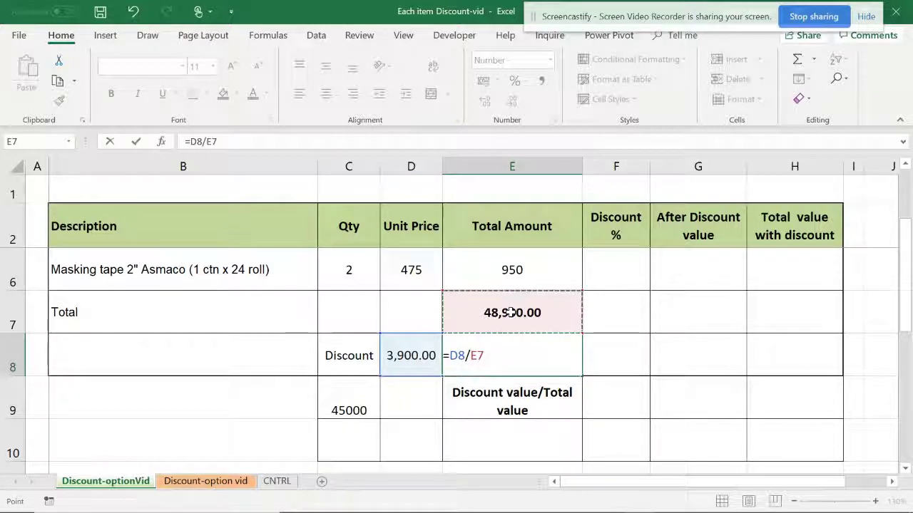
key("Return")
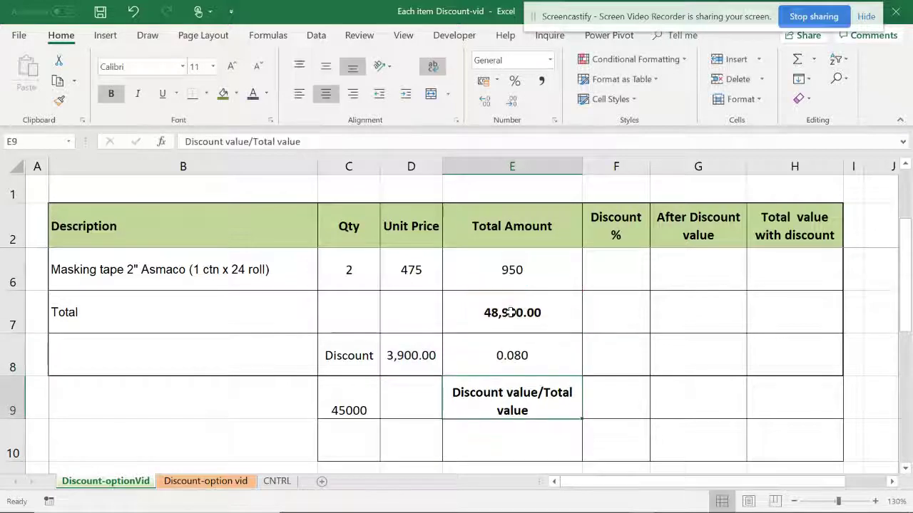
left_click(524, 354)
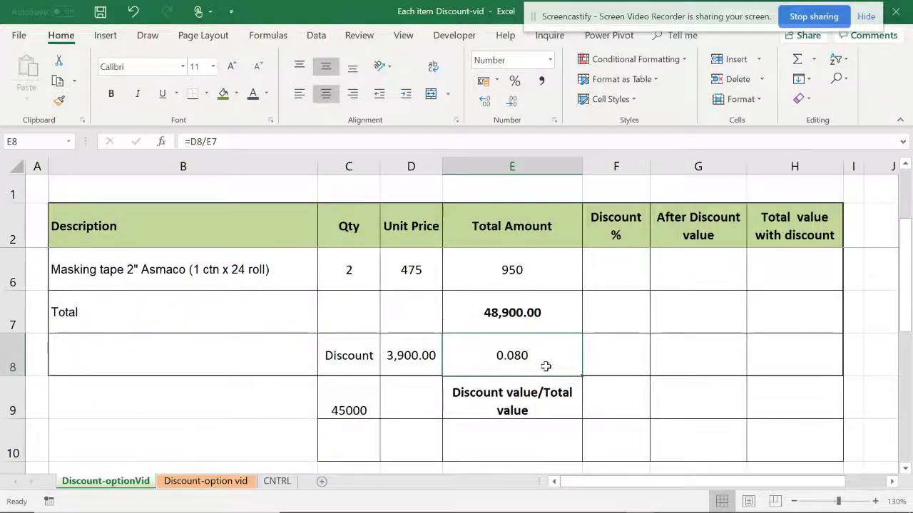
scroll(544, 362, "up", 1)
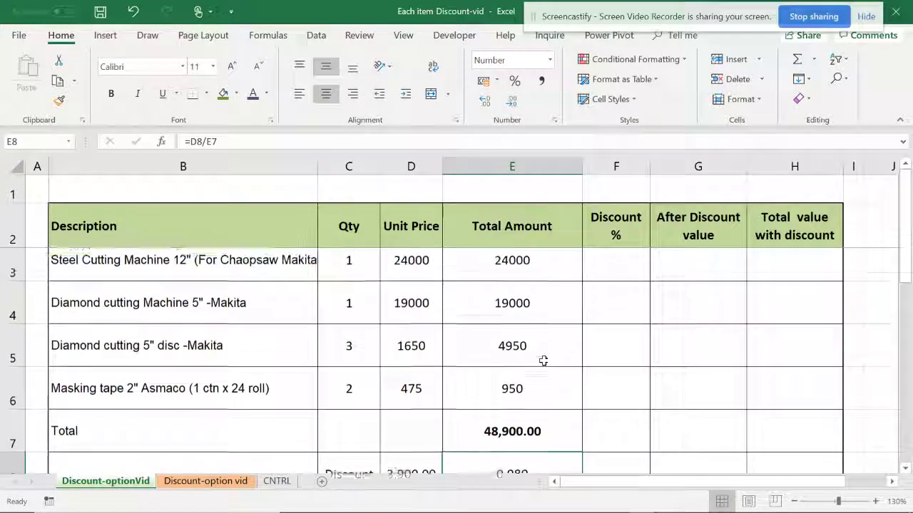
scroll(564, 350, "down", 1)
scroll(613, 282, "up", 1)
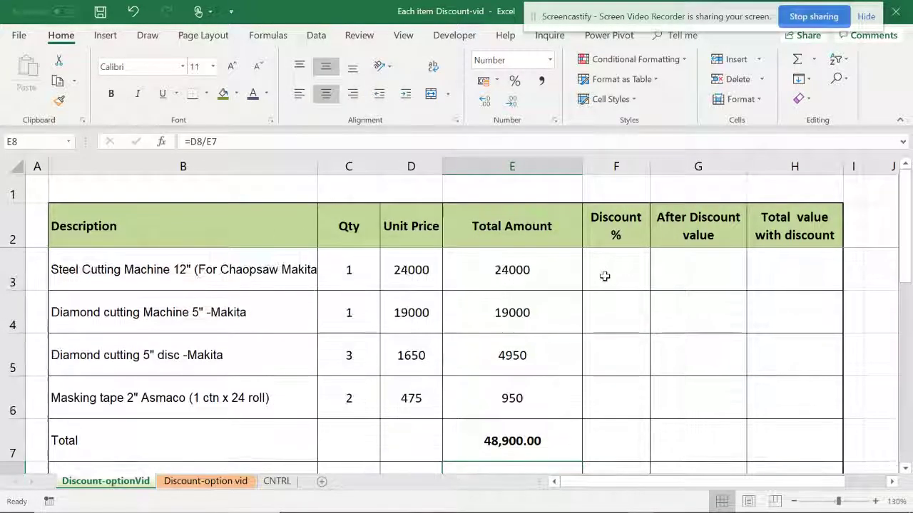
Step: Fill the first item's Discount % in cell F3 with an absolute reference to the discount rate, =$E$8
left_click(604, 275)
type("=")
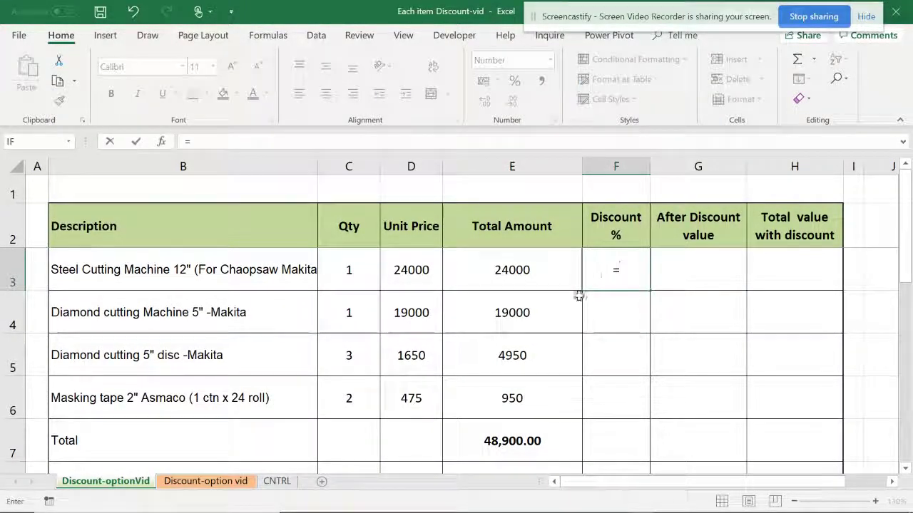
scroll(589, 304, "down", 2)
scroll(515, 306, "up", 1)
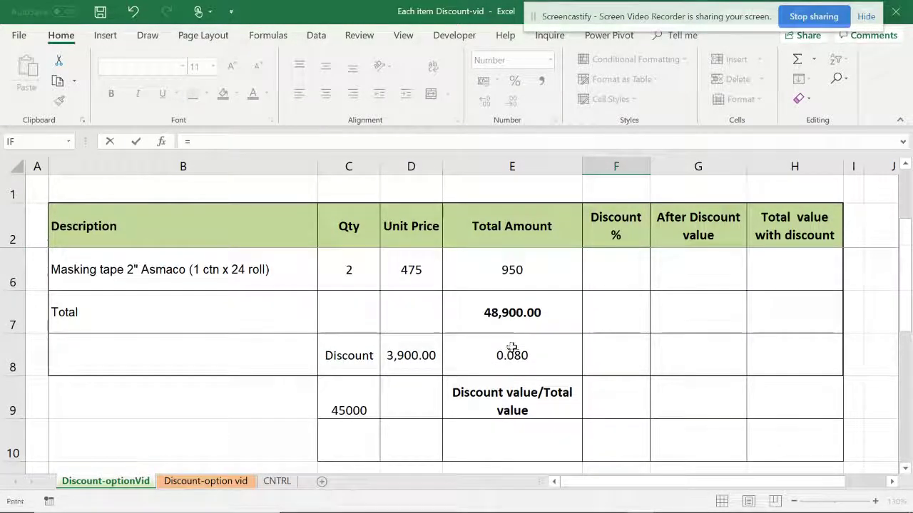
left_click(512, 349)
key("F4")
key("Return")
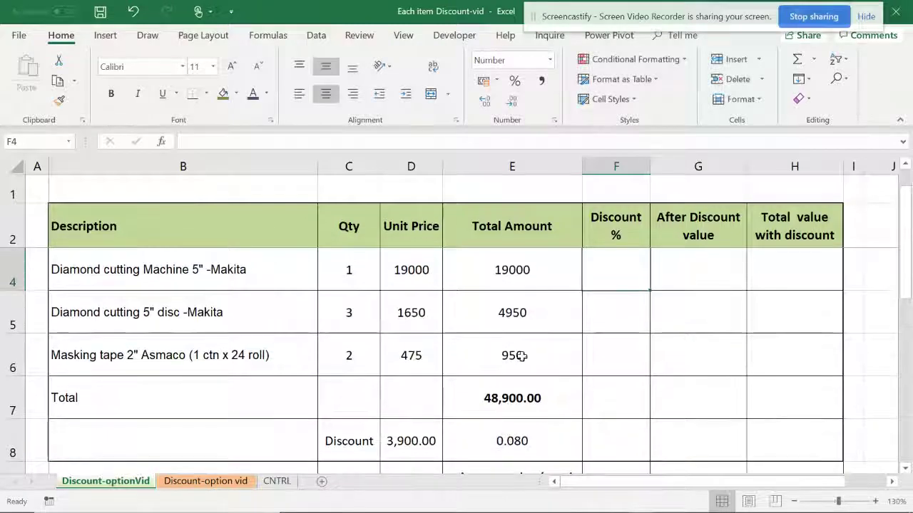
scroll(647, 305, "up", 1)
left_click(636, 281)
Step: Calculate the first item's discount amount in cell G3 with the formula =E3*F3
left_click(689, 258)
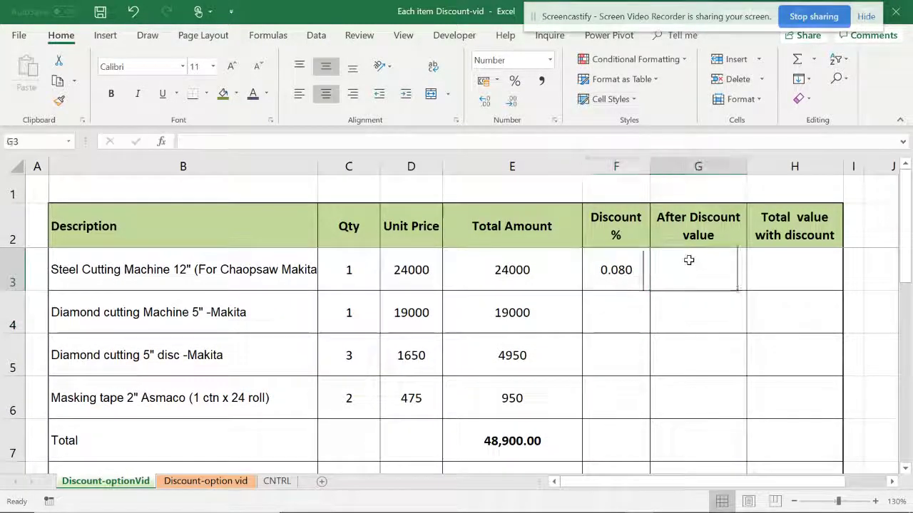
left_click(502, 280)
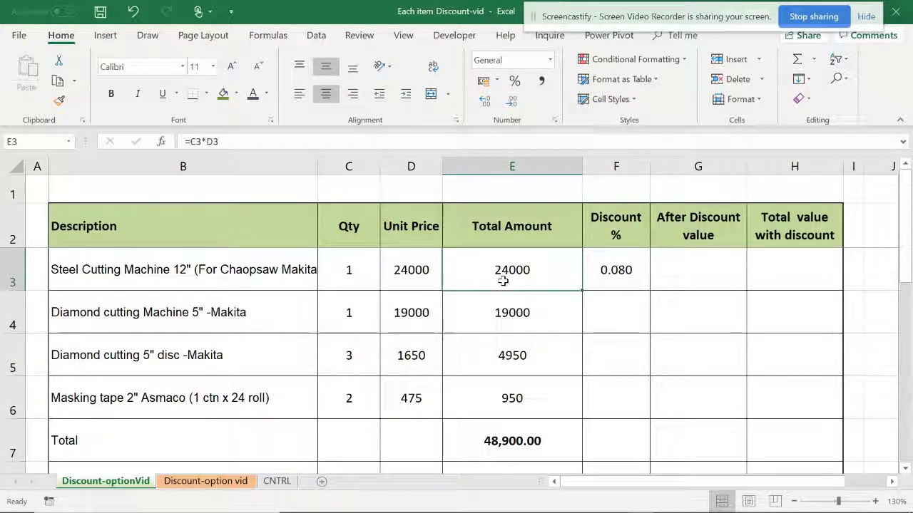
left_click(256, 271)
left_click(527, 269)
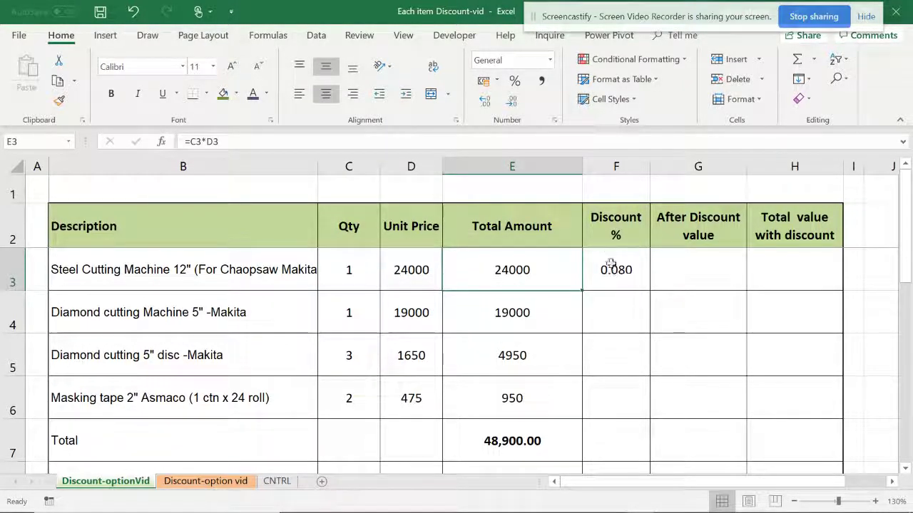
left_click(683, 271)
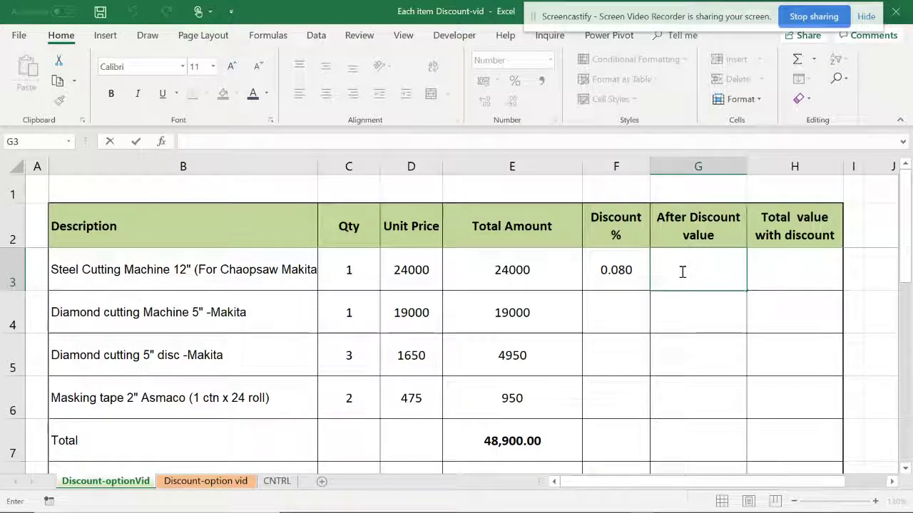
type("=")
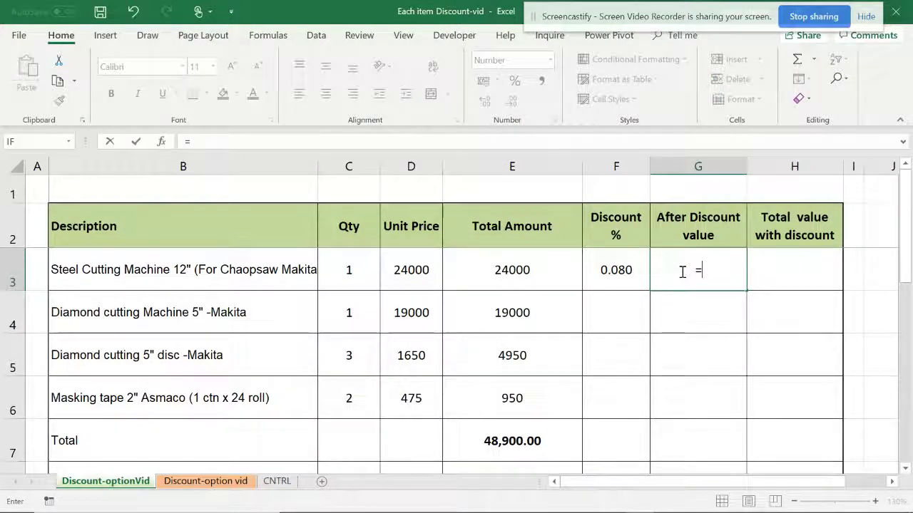
left_click(519, 264)
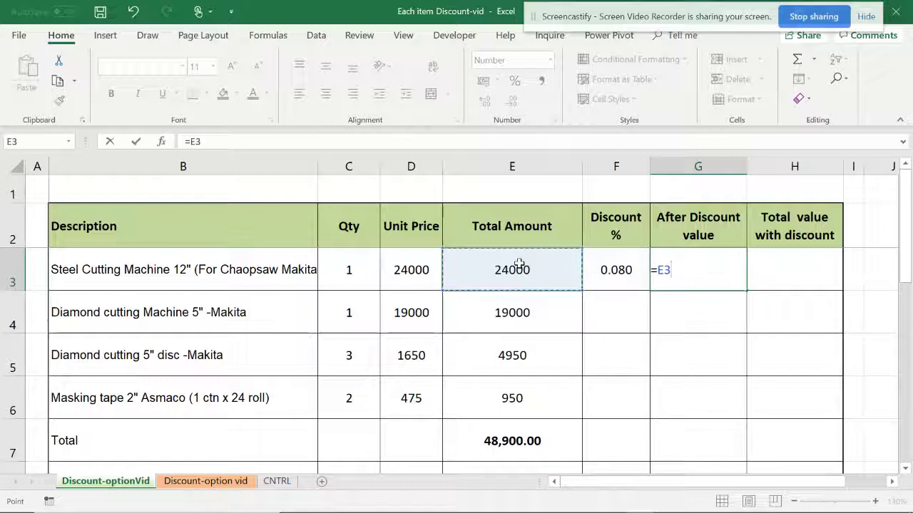
type("*")
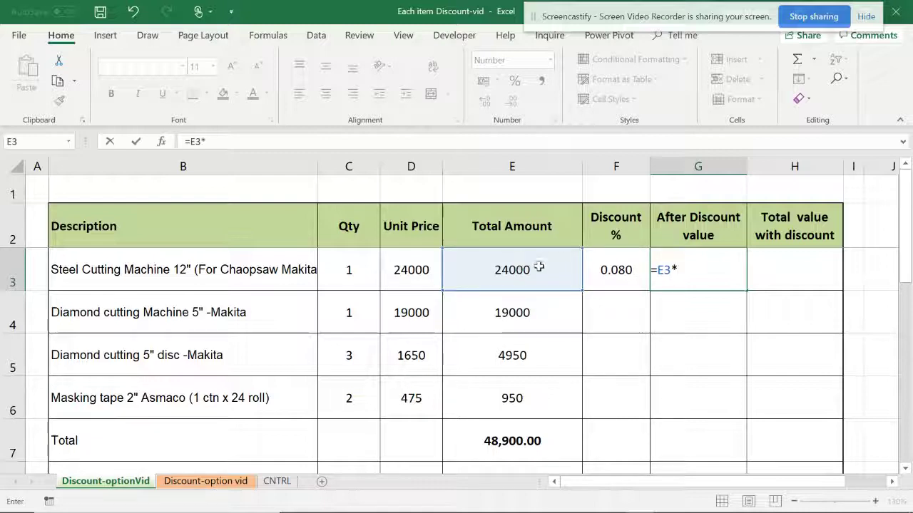
left_click(607, 269)
key("Return")
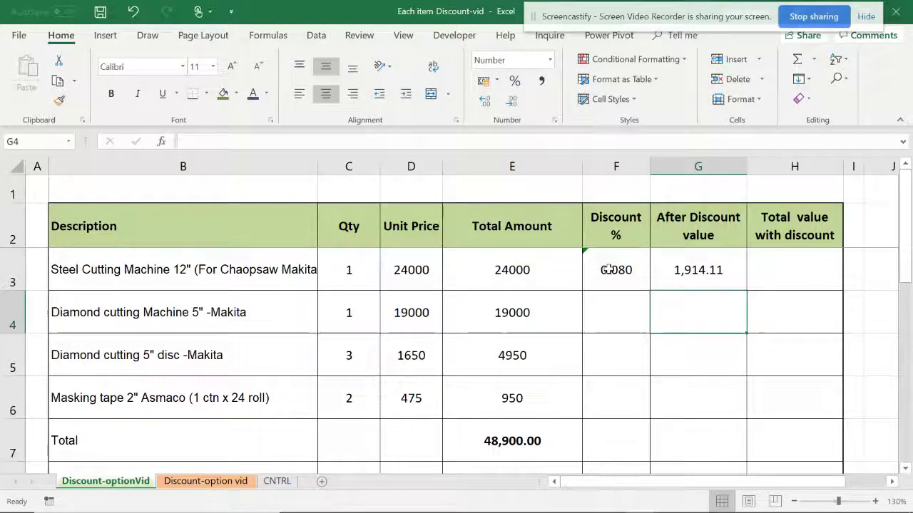
Step: Calculate the first item's total value with discount in cell H3 with the formula =E3-G3
left_click(512, 273)
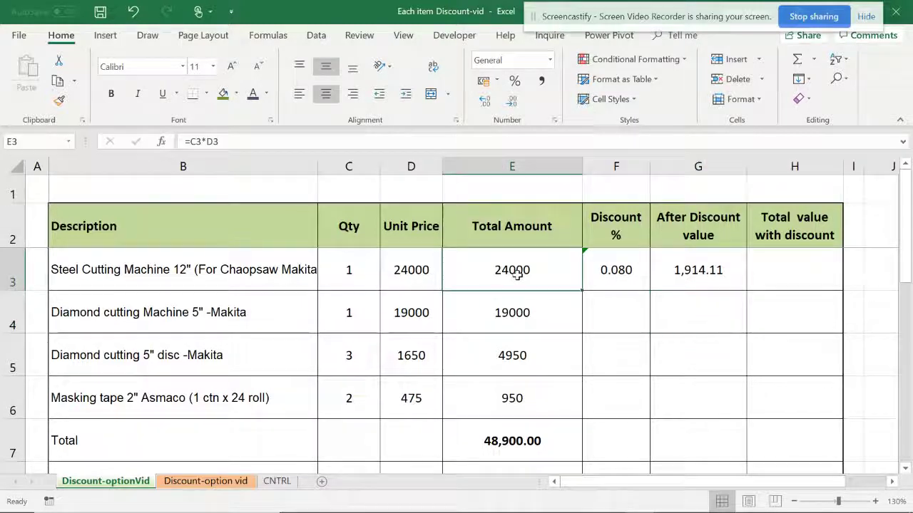
left_click(693, 276)
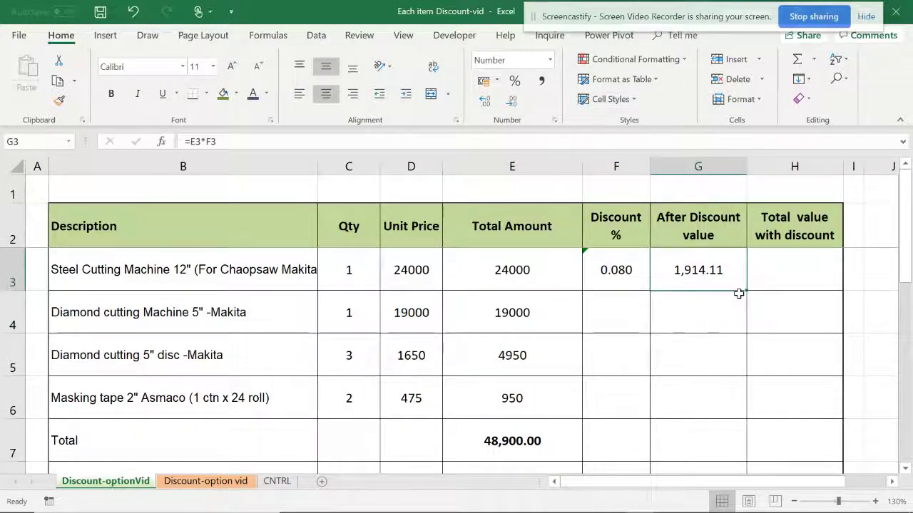
double_click(756, 279)
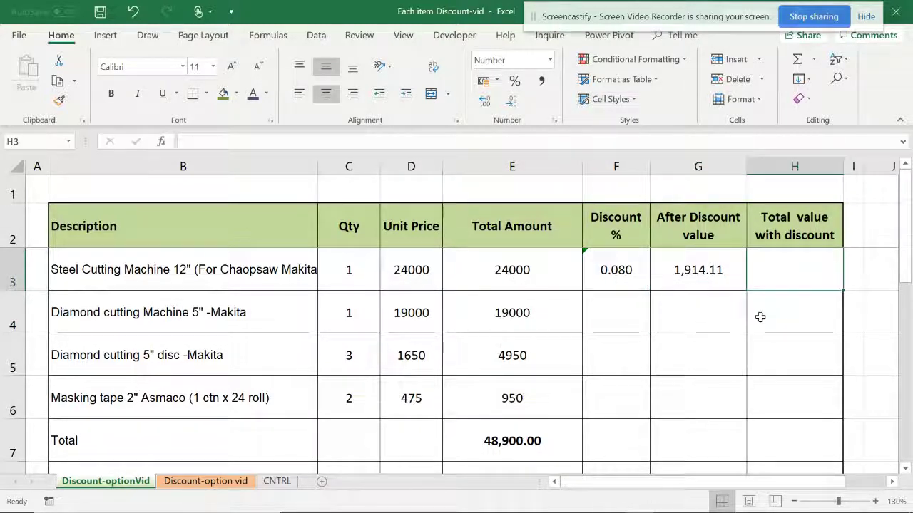
type("=")
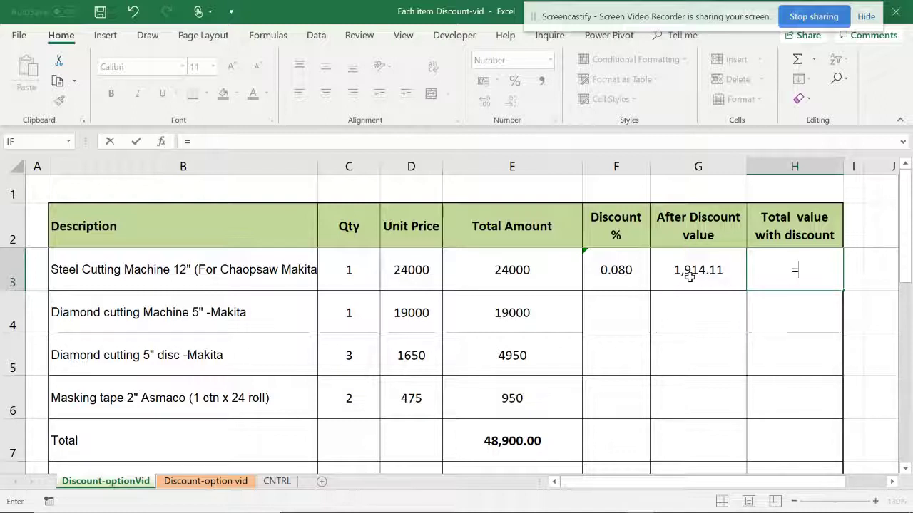
left_click(556, 270)
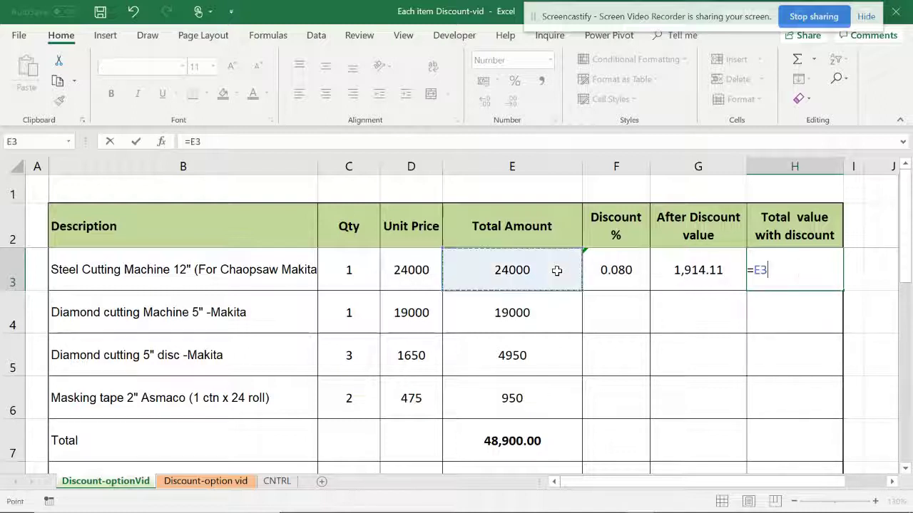
type("=")
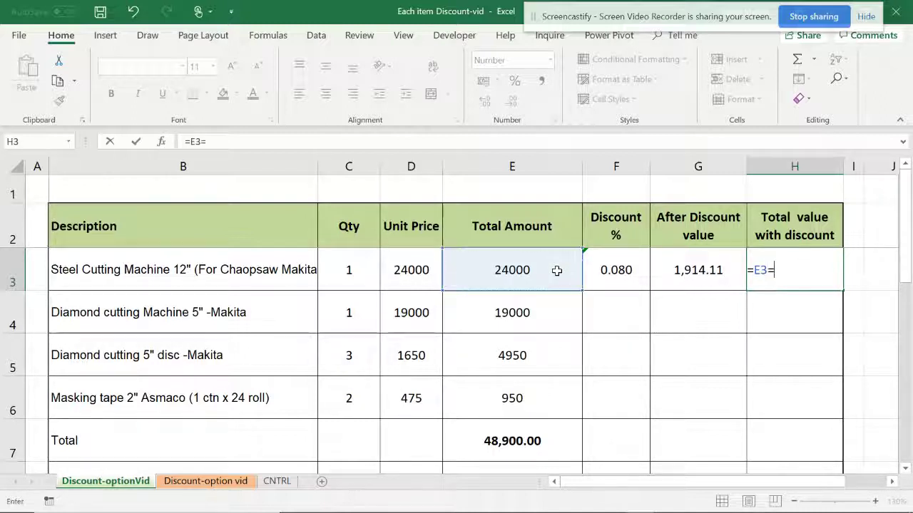
left_click(717, 265)
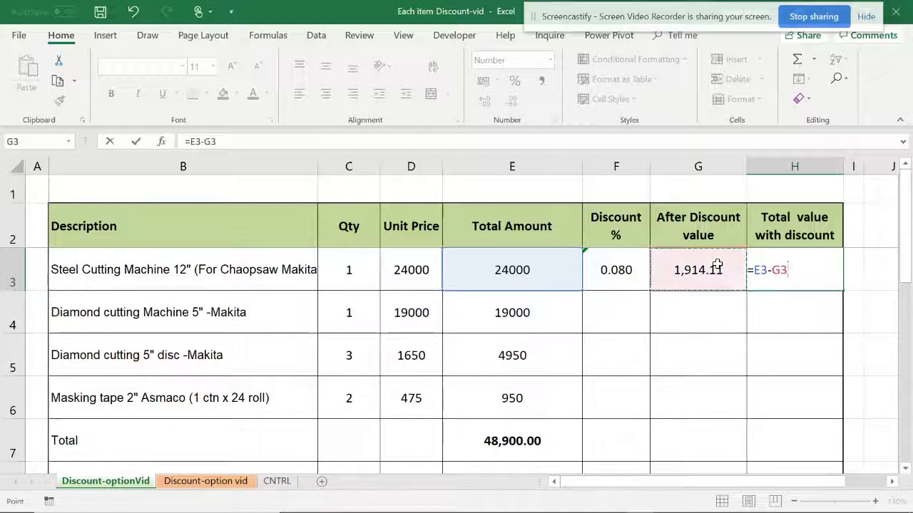
key("Return")
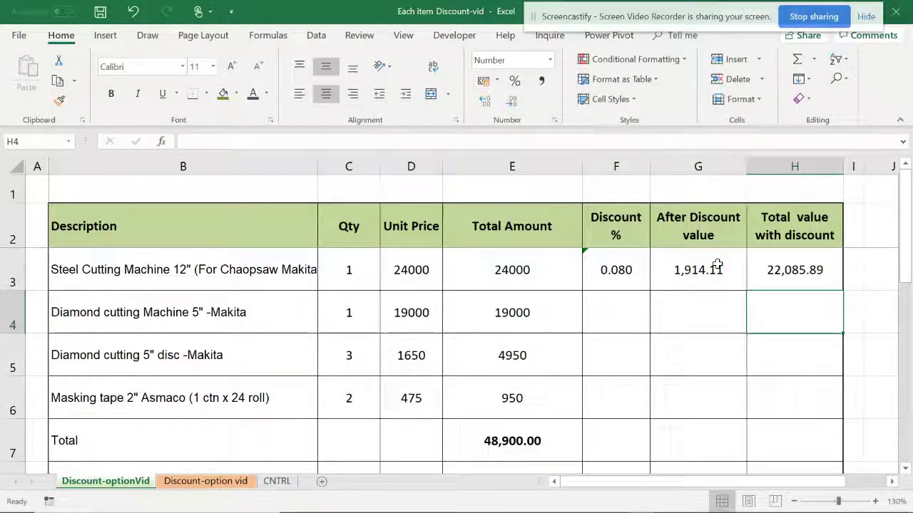
Step: Compare the first item's amount and discounted value with the Total and Discount rows below
left_click(777, 270)
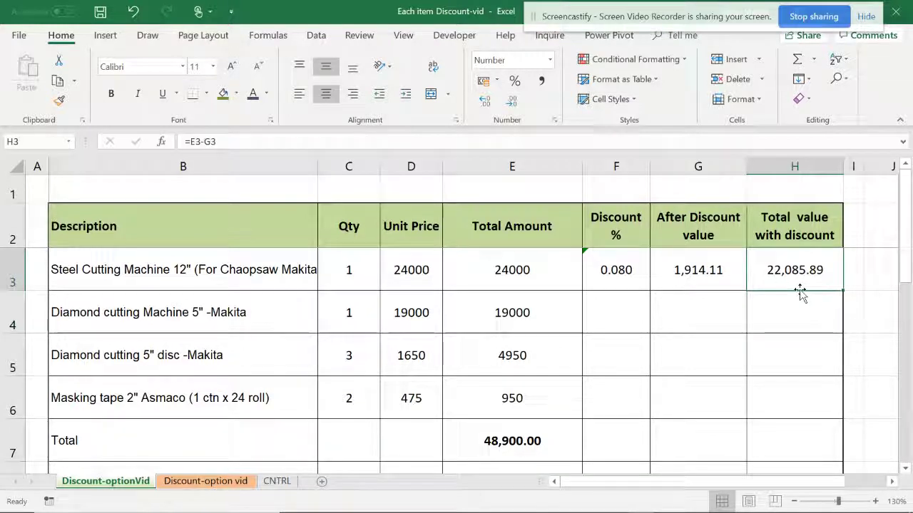
left_click(527, 278)
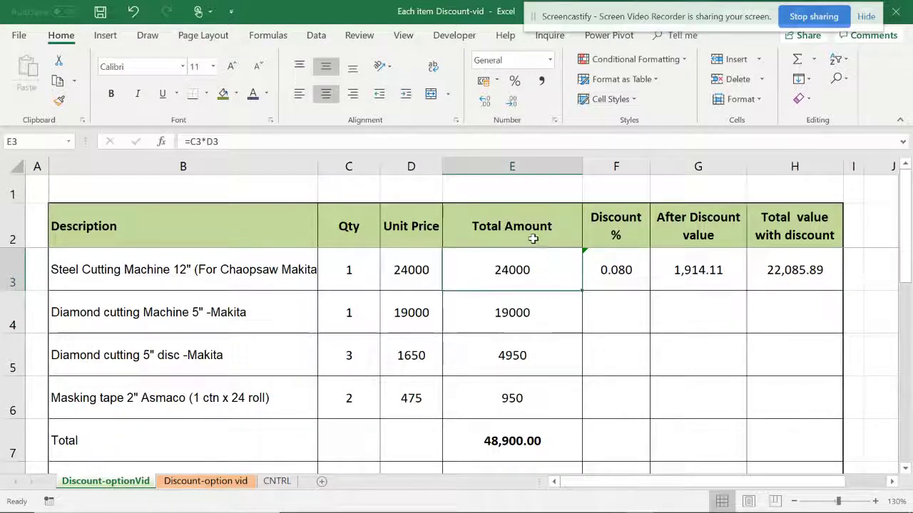
scroll(531, 250, "down", 1)
scroll(531, 257, "up", 1)
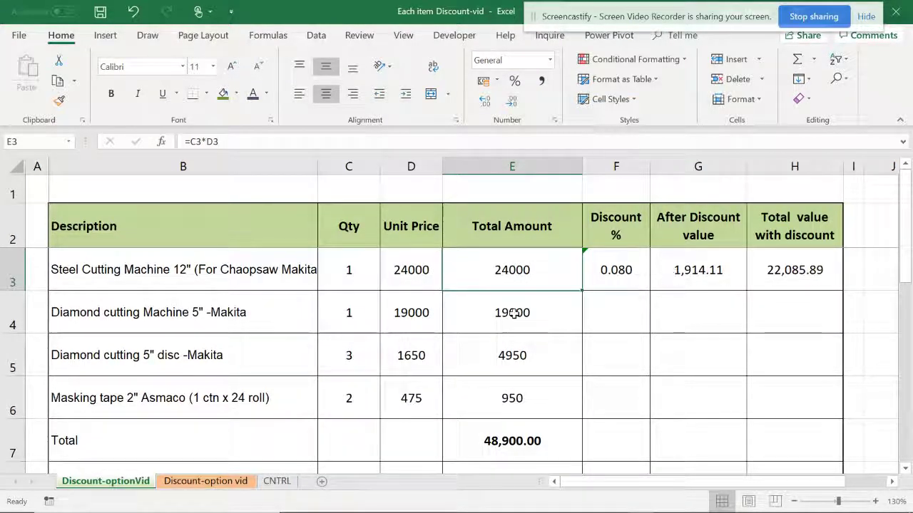
scroll(515, 316, "down", 1)
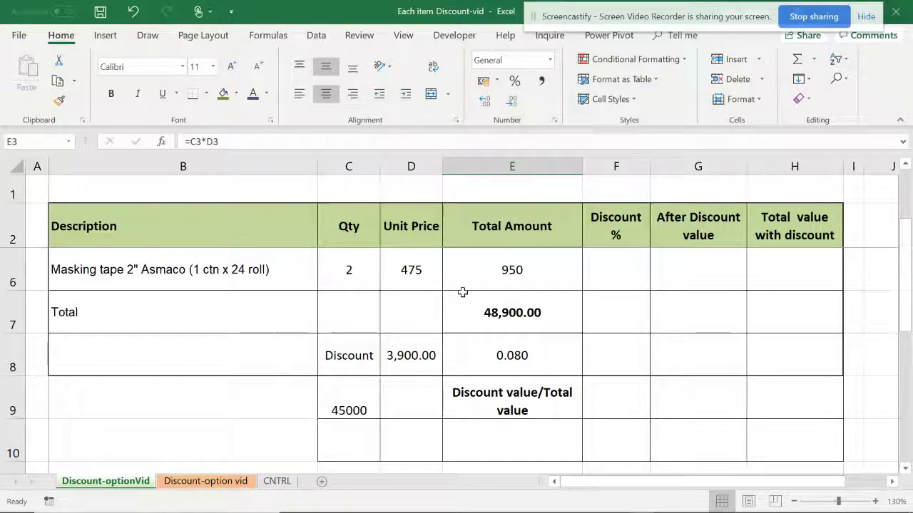
scroll(463, 293, "up", 1)
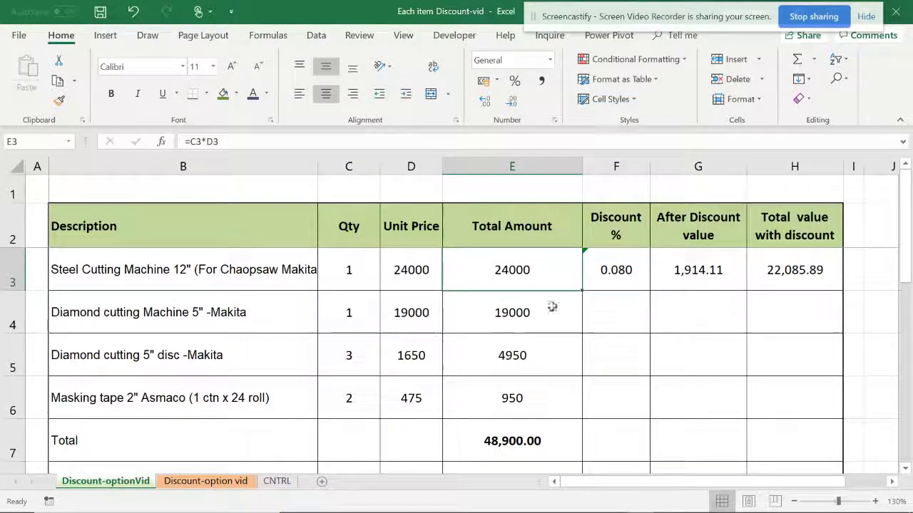
scroll(452, 285, "down", 1)
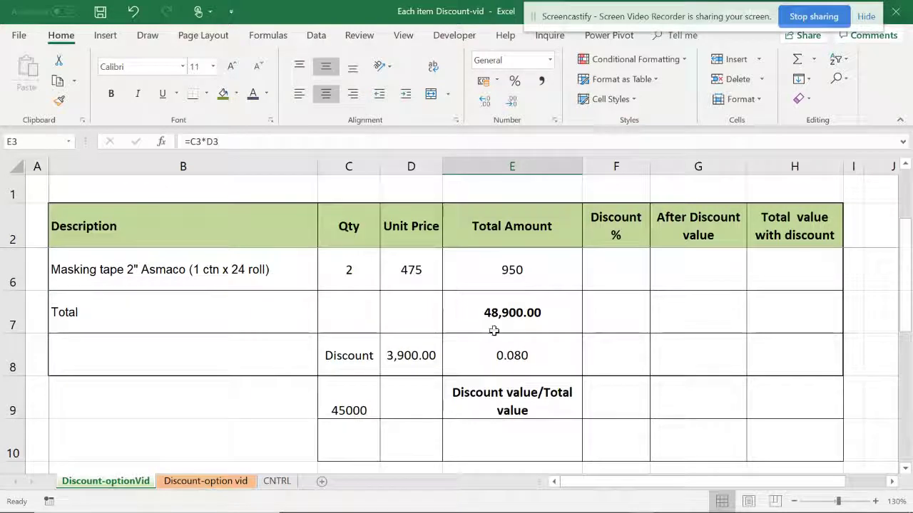
scroll(509, 332, "up", 1)
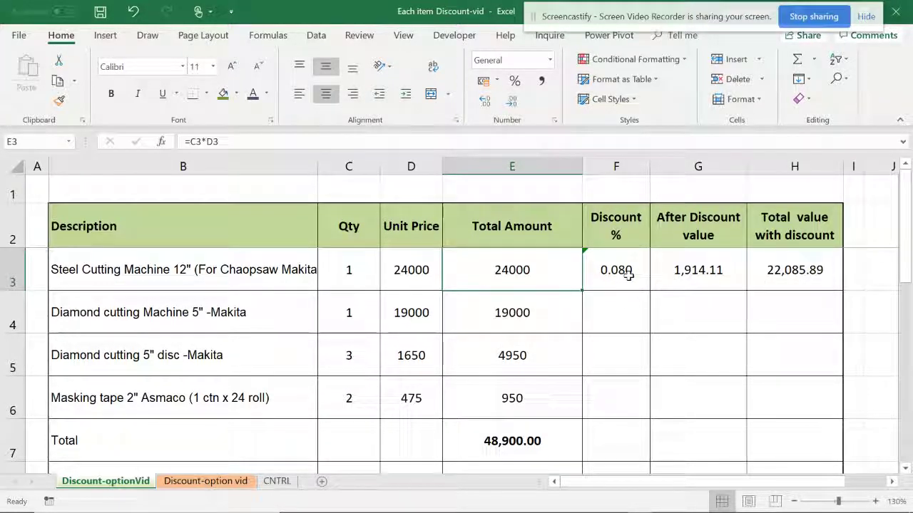
Step: Fill the formulas in F3:H3 down through row 6 for the remaining items
left_click_drag(623, 272, 825, 413)
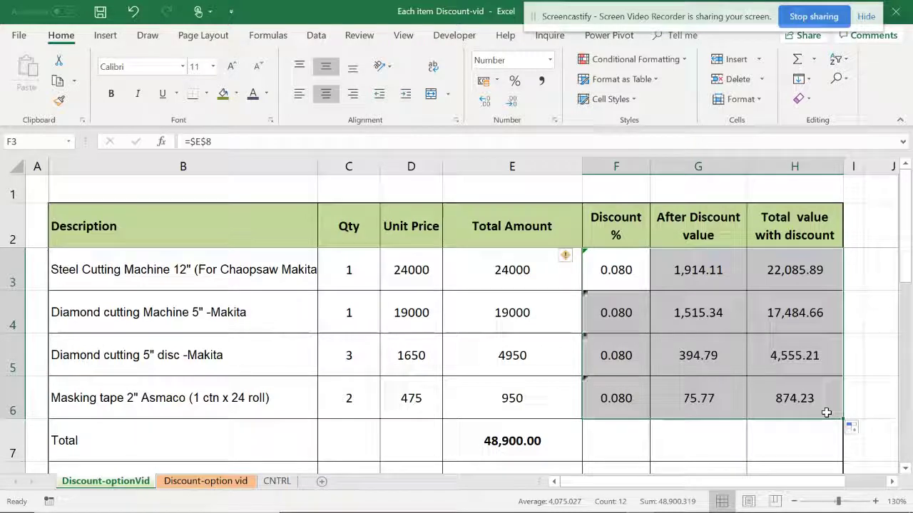
Step: Check the Total Amount sum formula in E7 and copy it to cell H7 to total the discounted values
double_click(549, 445)
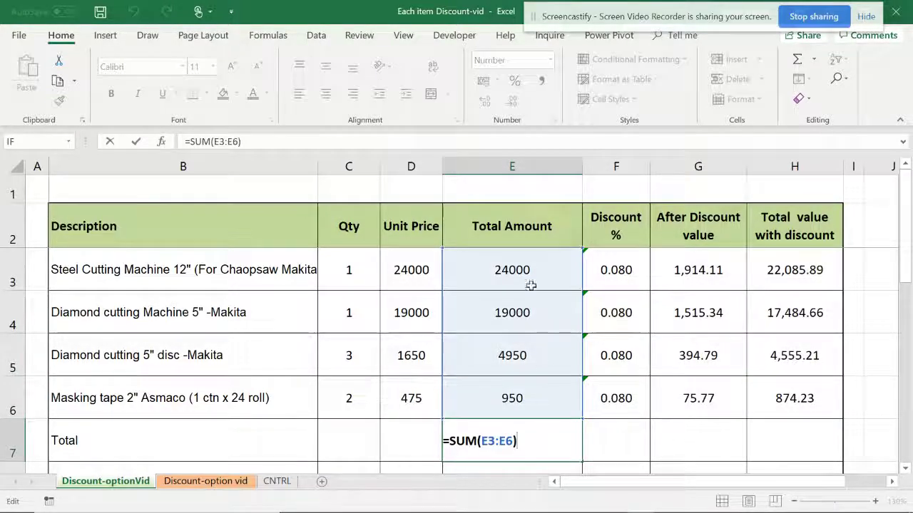
key("Return")
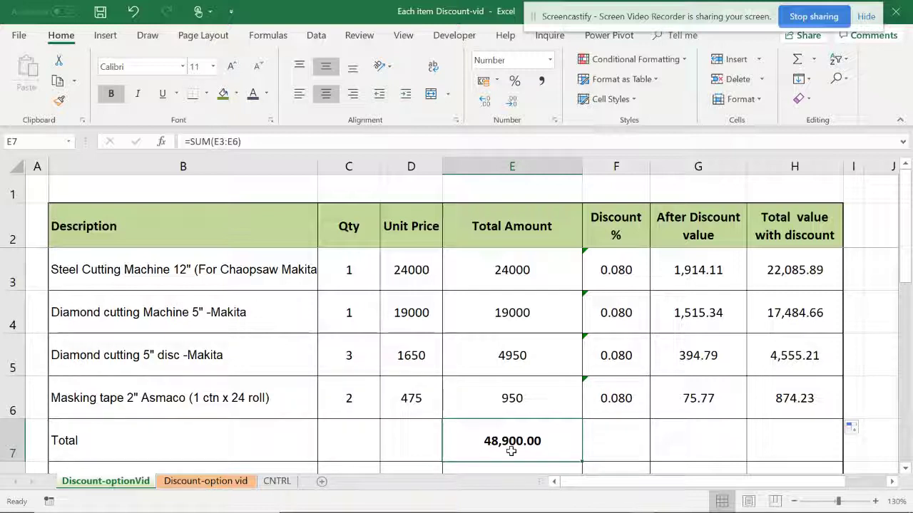
key("ctrl+c")
left_click(776, 443)
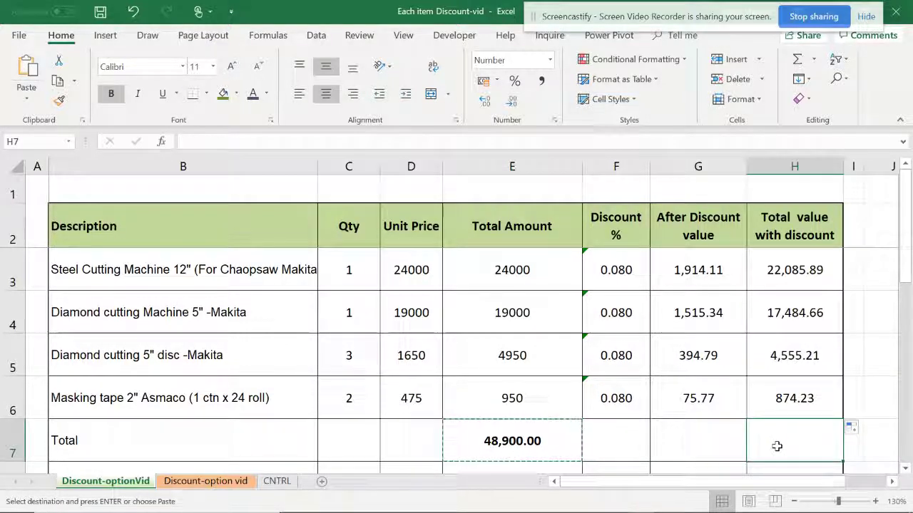
key("ctrl+v")
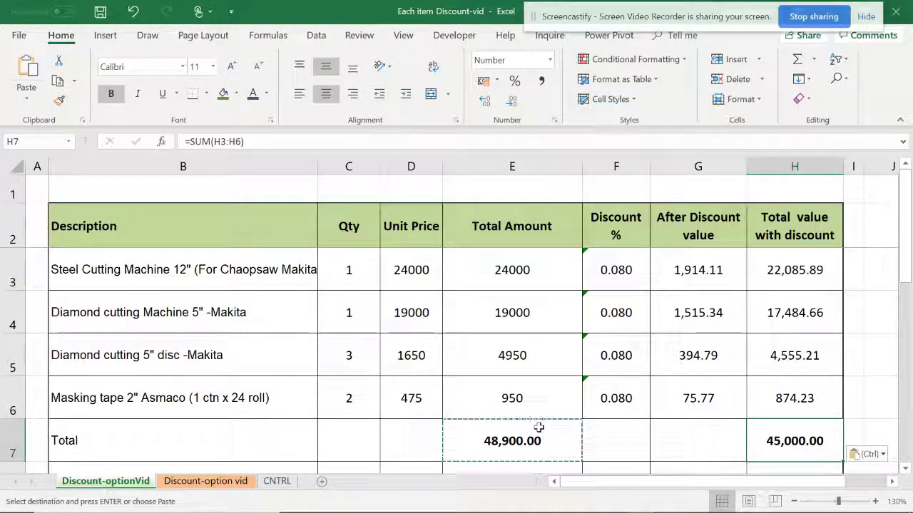
key("Escape")
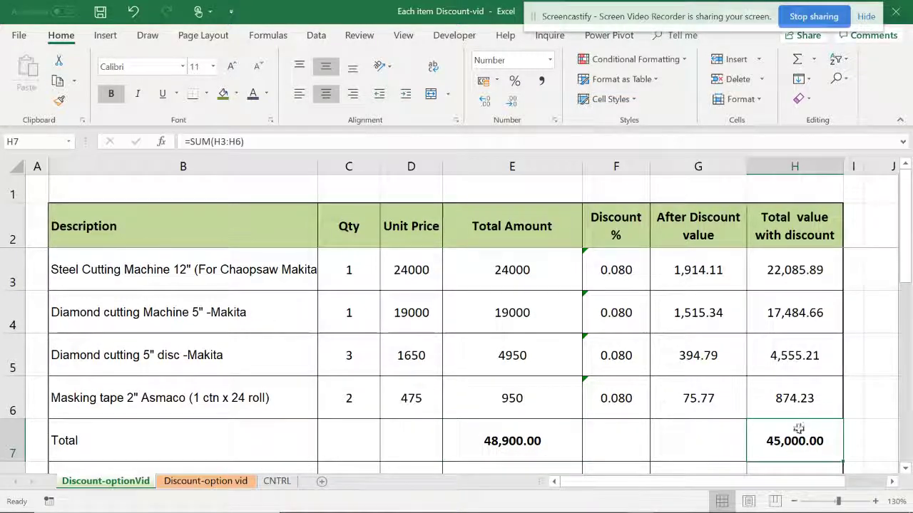
Step: Calculate the overall discount in cell H8 with the formula =E7-H7 and check the entered formula
scroll(775, 443, "down", 1)
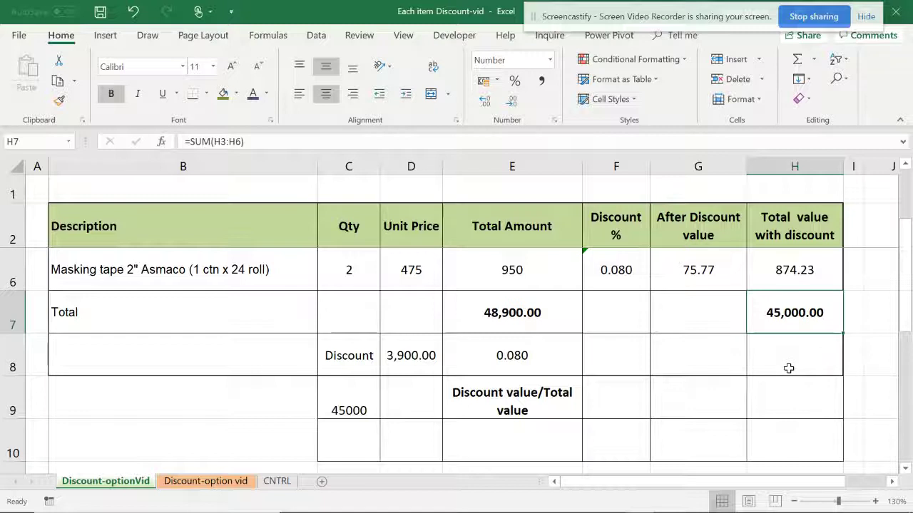
type("=")
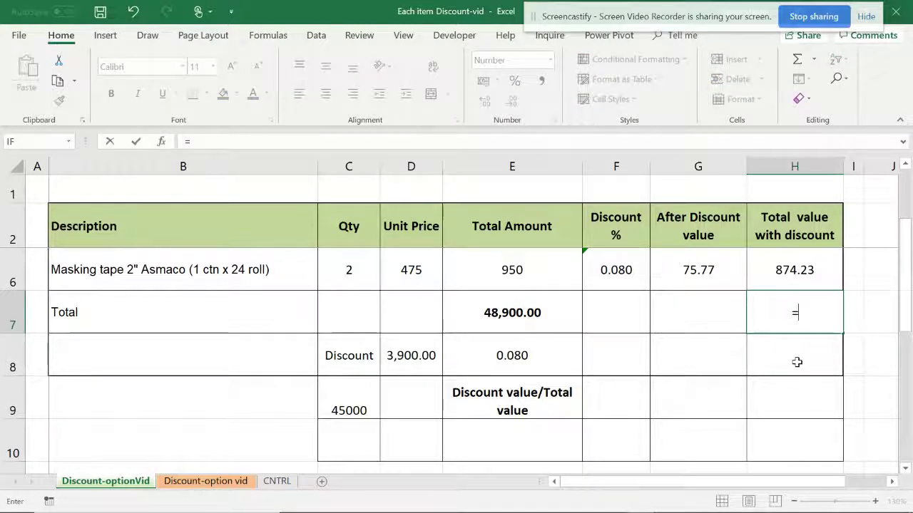
key("Escape")
left_click(796, 362)
type("=")
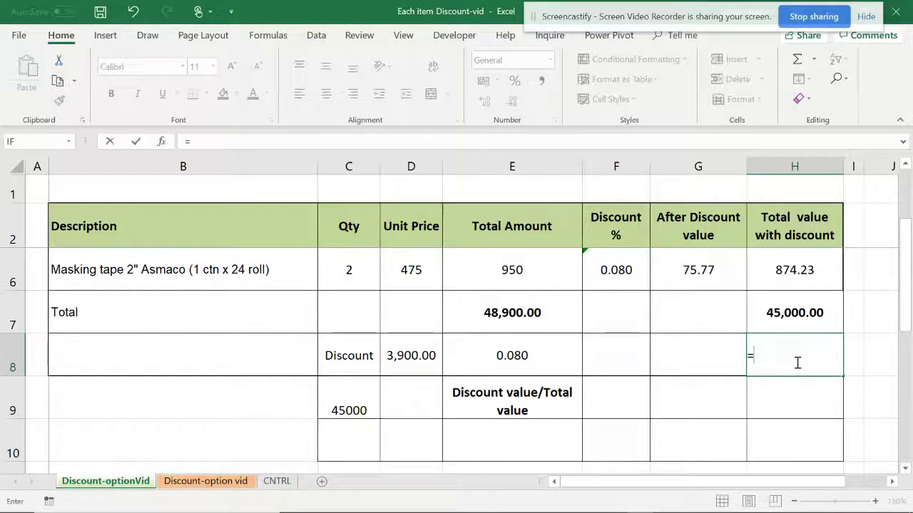
left_click(503, 308)
type("-")
left_click(770, 309)
key("Return")
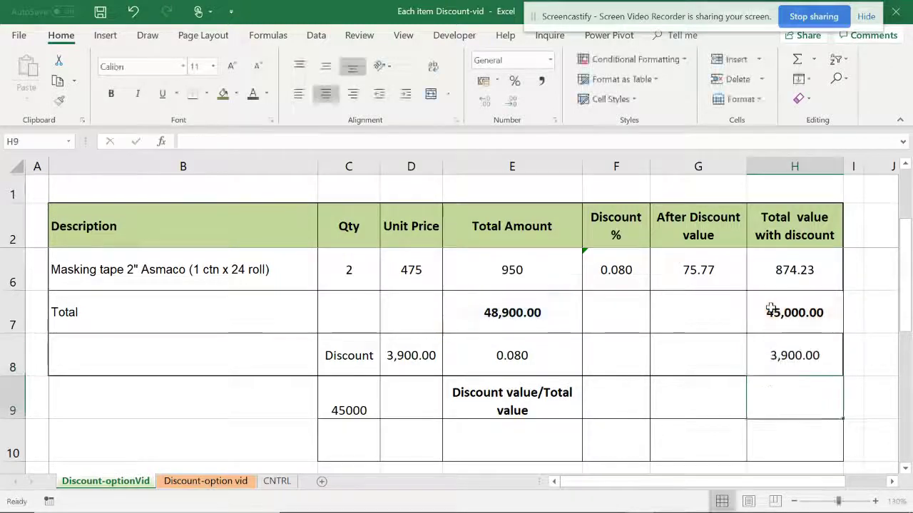
left_click(811, 355)
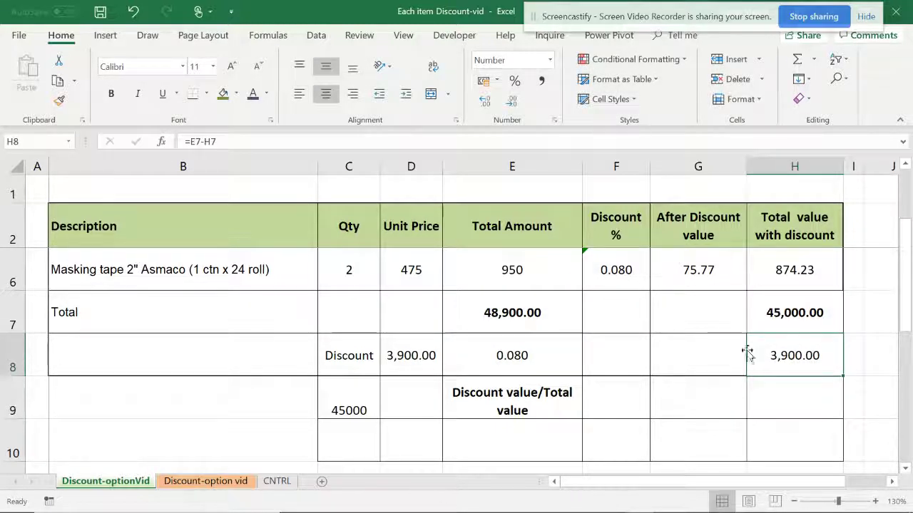
Step: Review the discount percentage reference in cell F4 and the Discount value/Total value note in cell E9
scroll(776, 347, "up", 1)
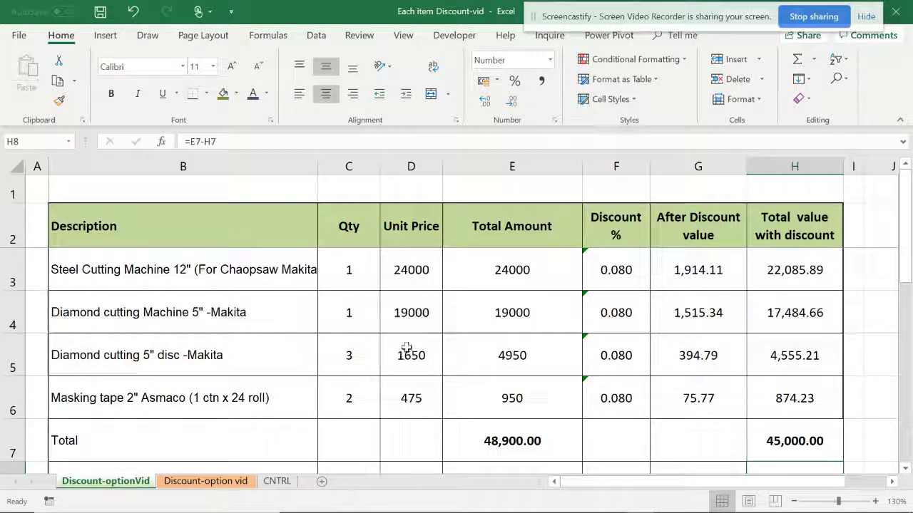
left_click(602, 317)
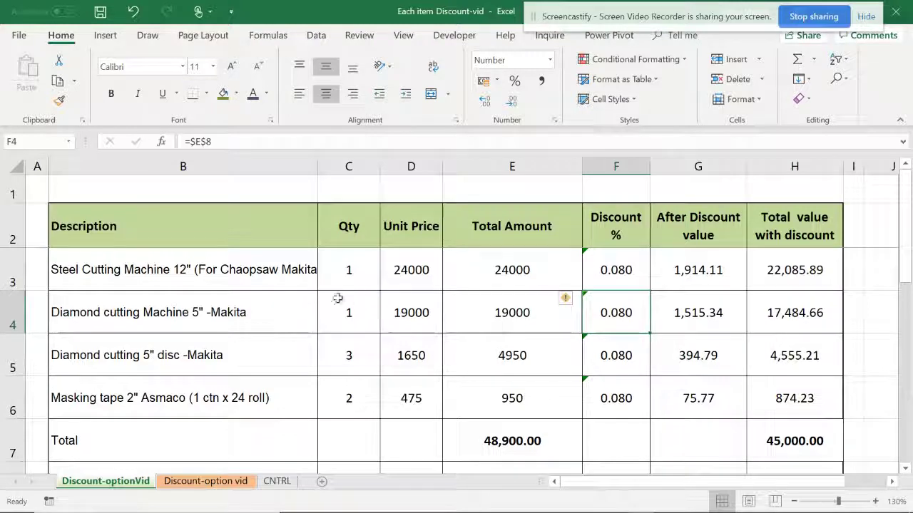
scroll(479, 399, "down", 1)
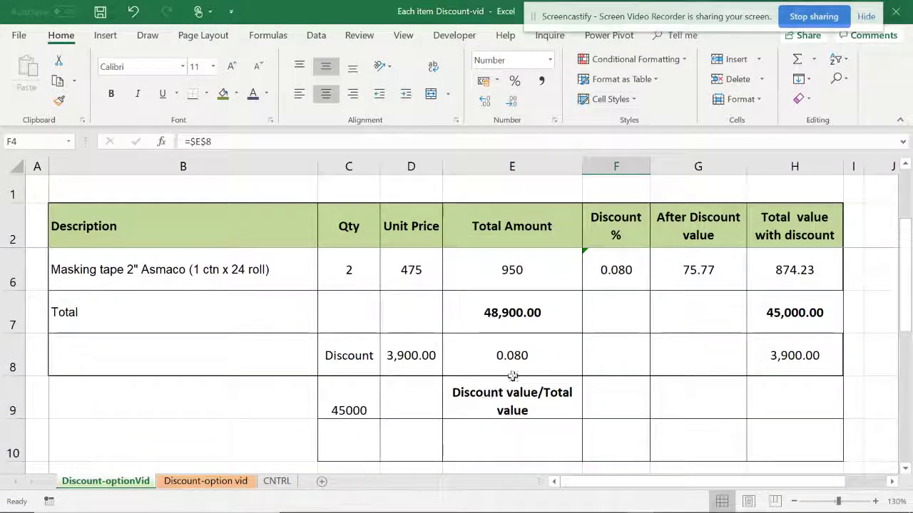
left_click(501, 399)
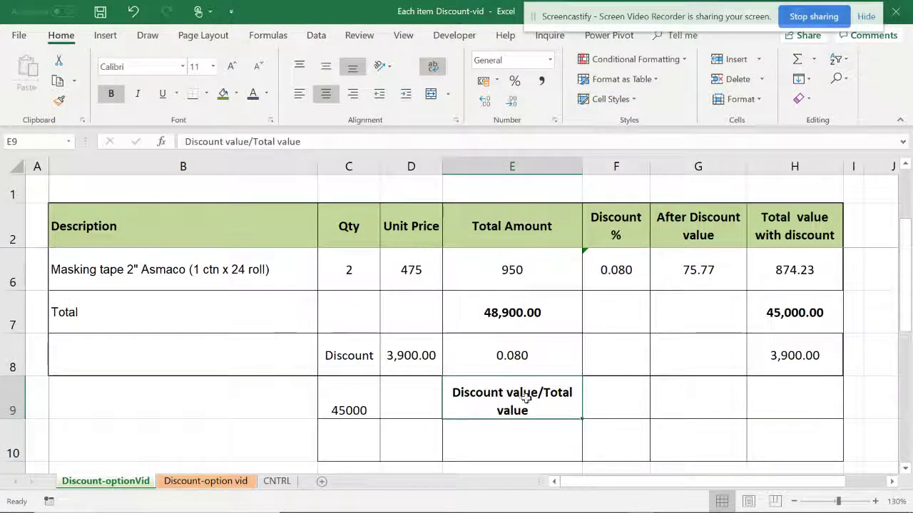
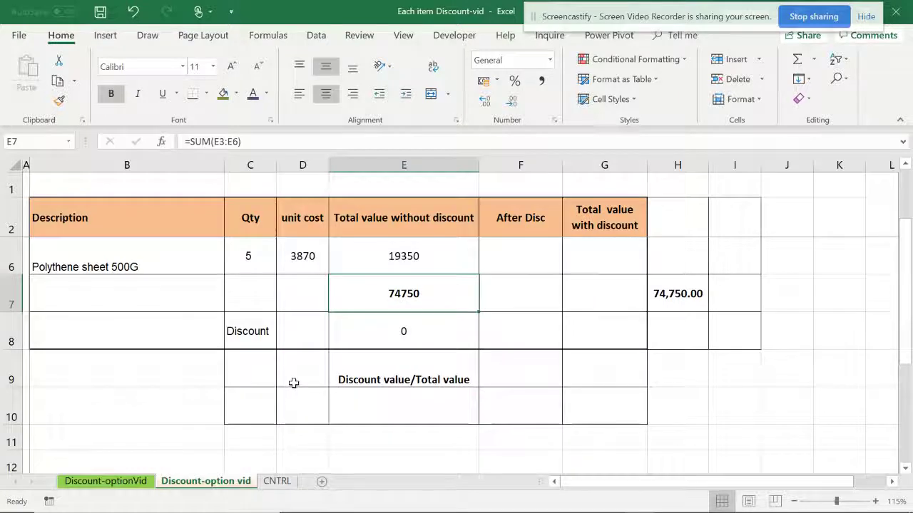
Step: On the Discount-option vid sheet, enter 70000 in cell D9 and calculate the discount in D8 with =E7-D9
type("70000")
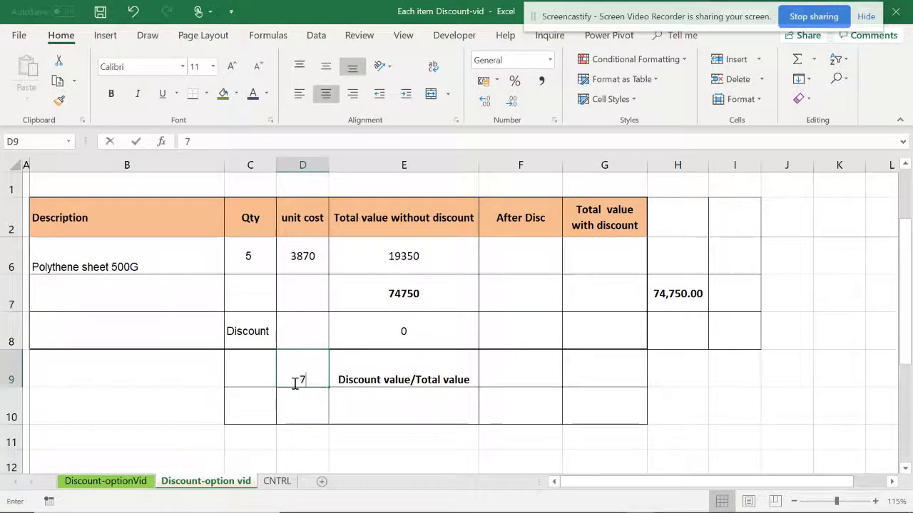
left_click(389, 332)
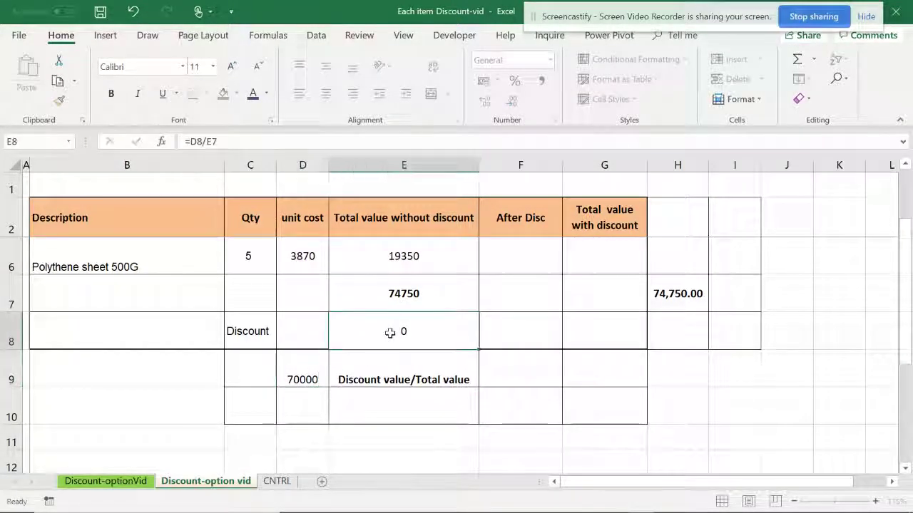
left_click(303, 333)
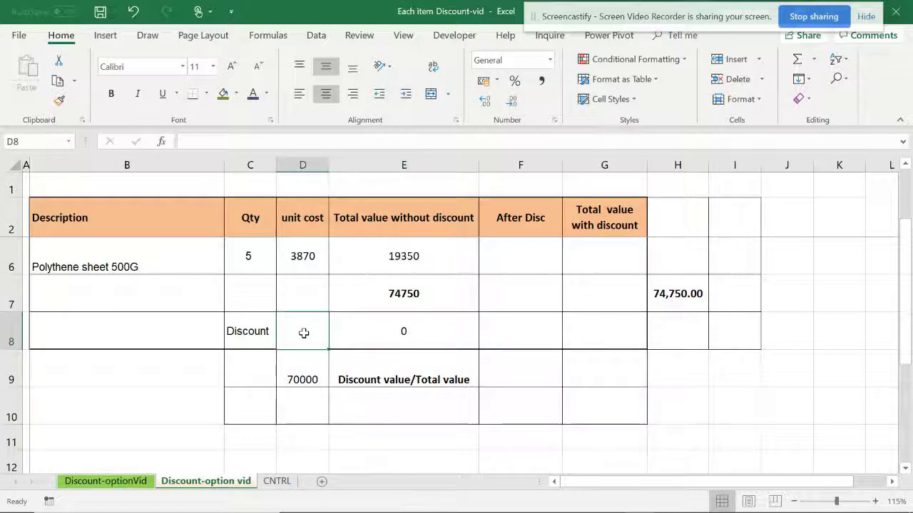
type("=")
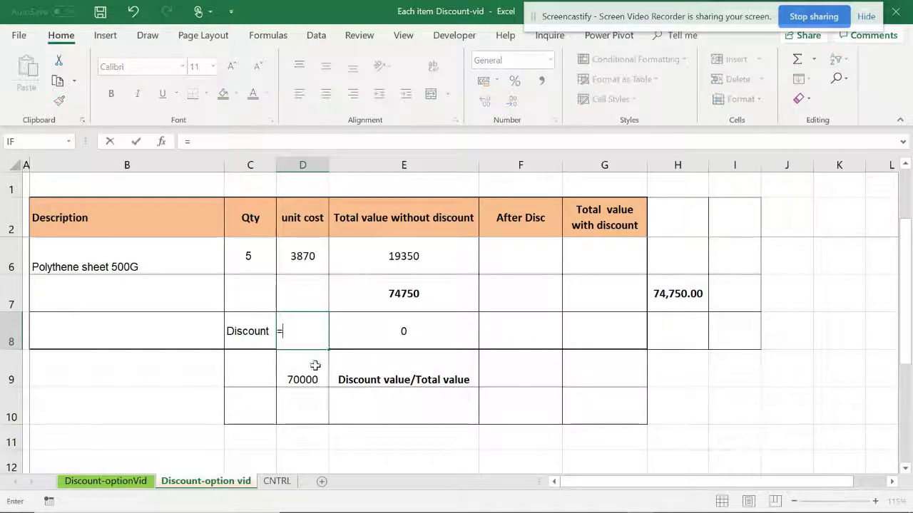
left_click(398, 293)
type("-")
left_click(300, 375)
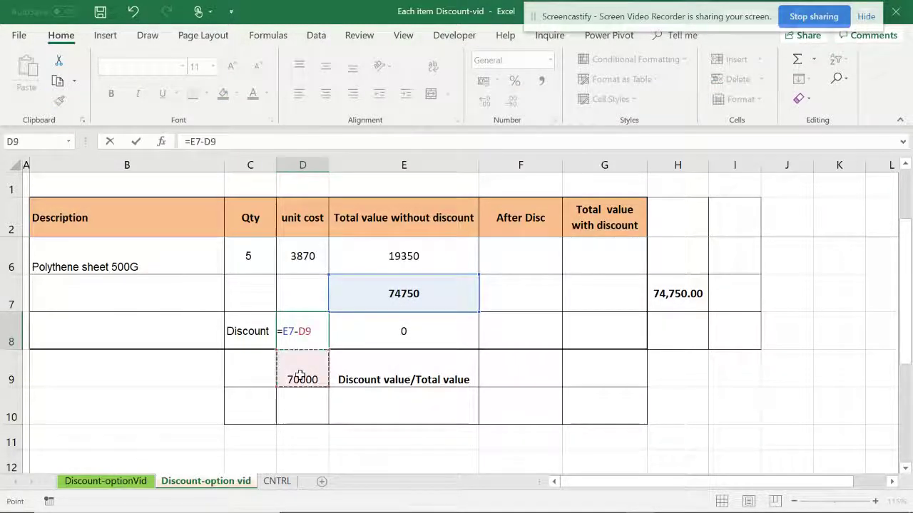
key("Return")
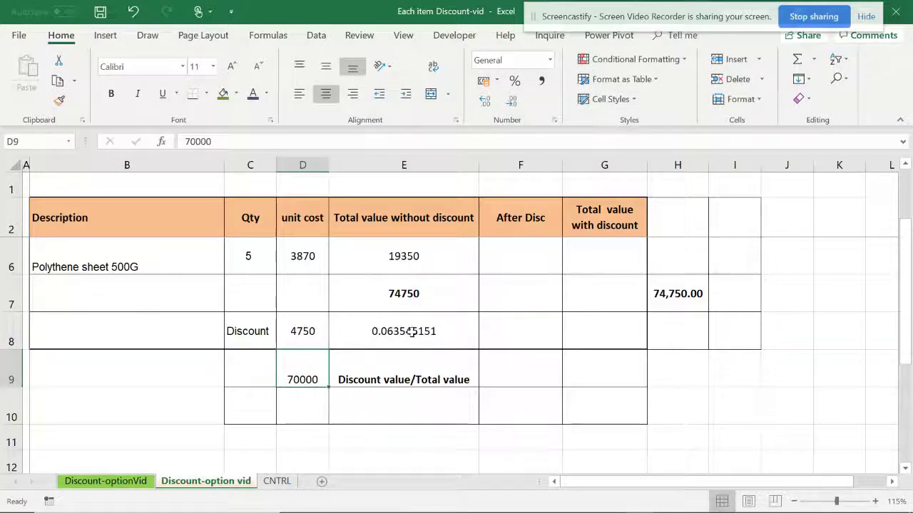
Step: Inspect the existing discount rate formula in cell E8
left_click(414, 331)
double_click(388, 330)
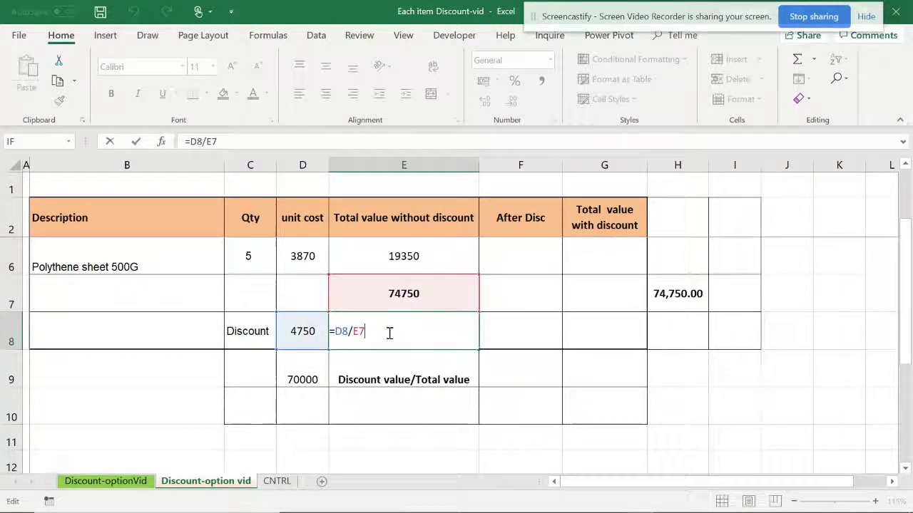
key("Escape")
double_click(390, 336)
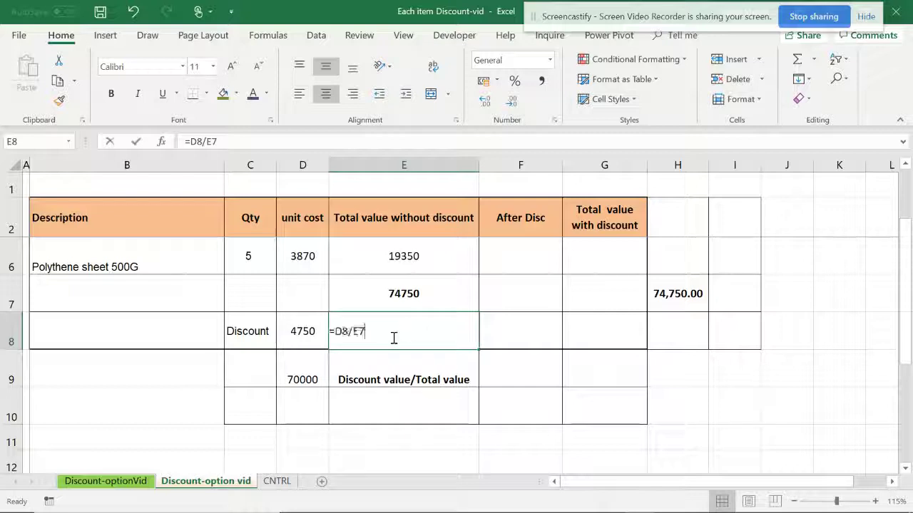
key("Escape")
Step: Re-enter the discount rate formula =D8/E7 in cell E8, dividing the discount by the total value
type("=")
left_click(307, 332)
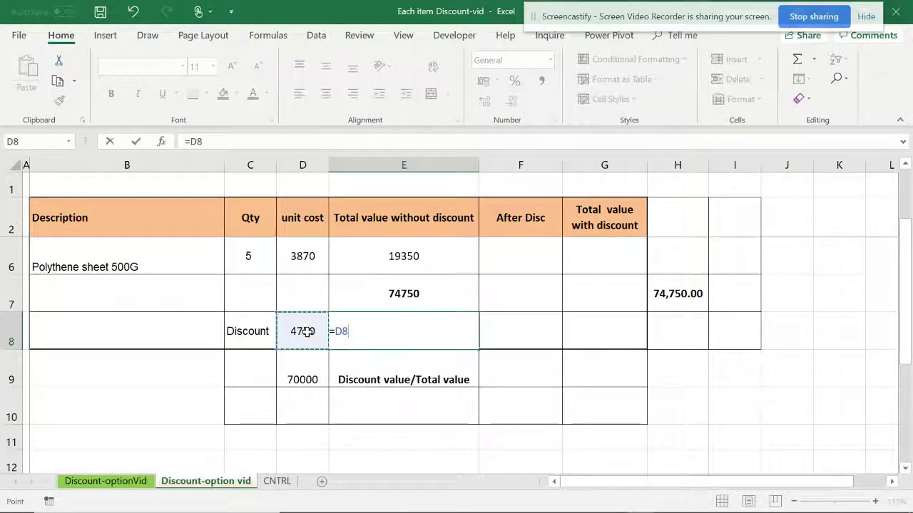
type("/")
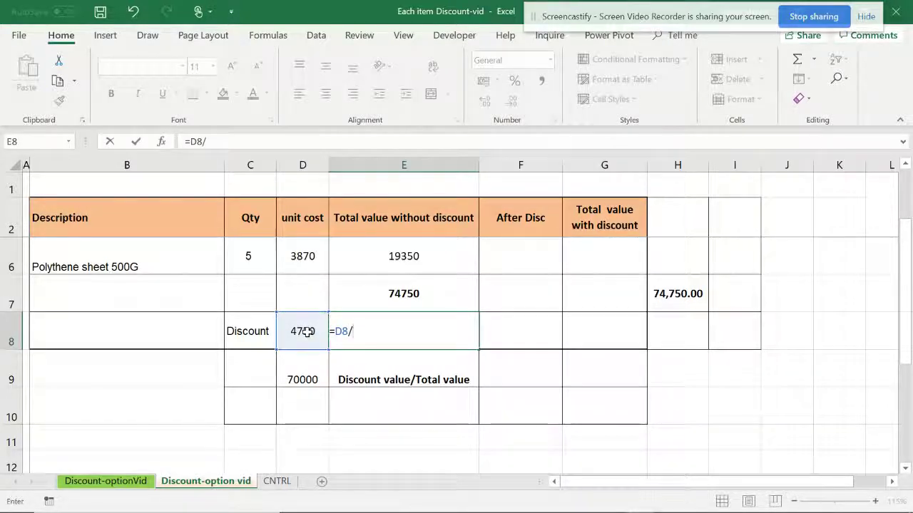
left_click(401, 296)
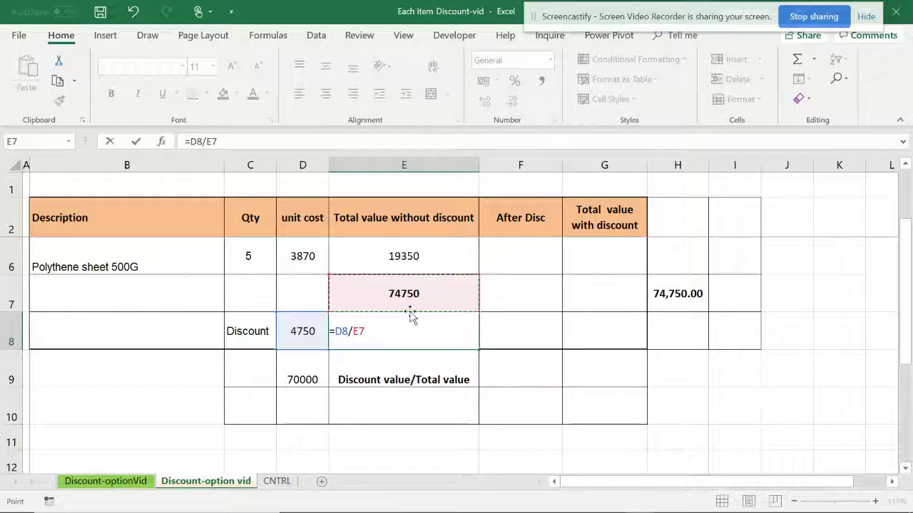
key("Return")
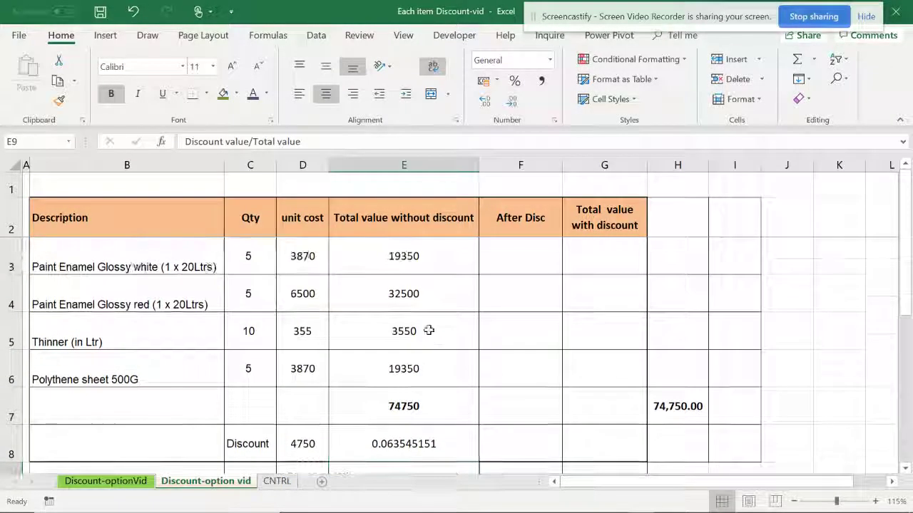
left_click(364, 457)
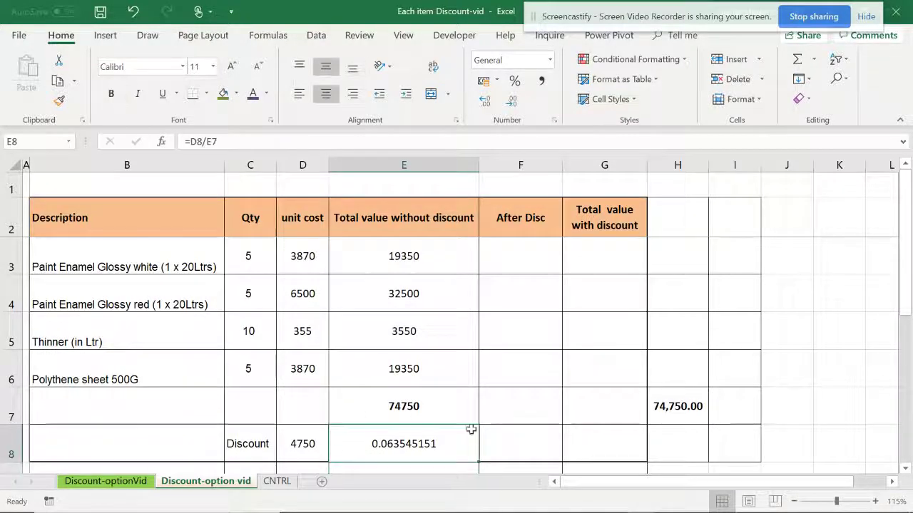
Step: Calculate the first item's discount share in cell F3 with the formula =E3*$E$8, keeping the rate reference absolute
left_click(511, 258)
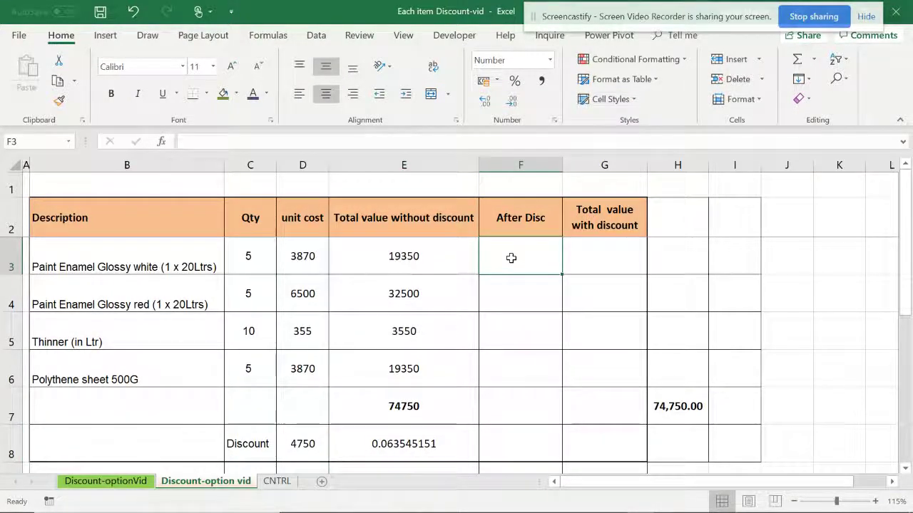
type("=")
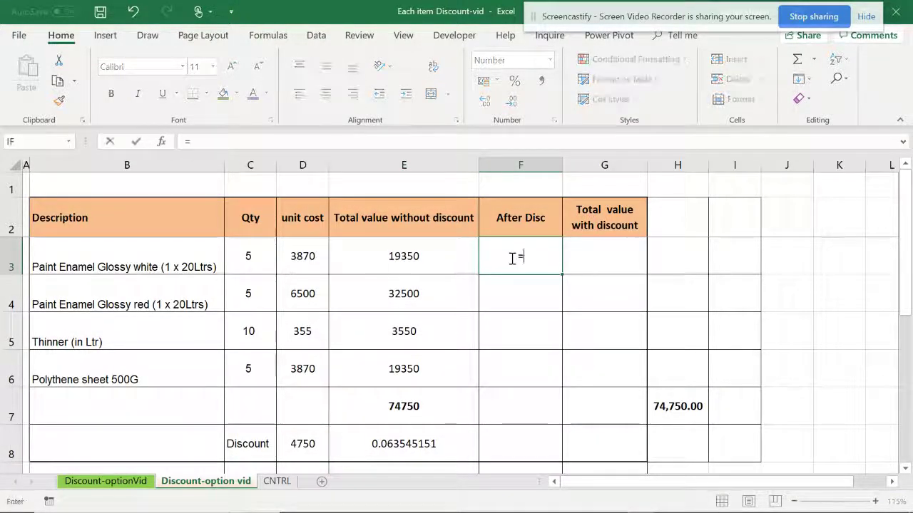
left_click(417, 258)
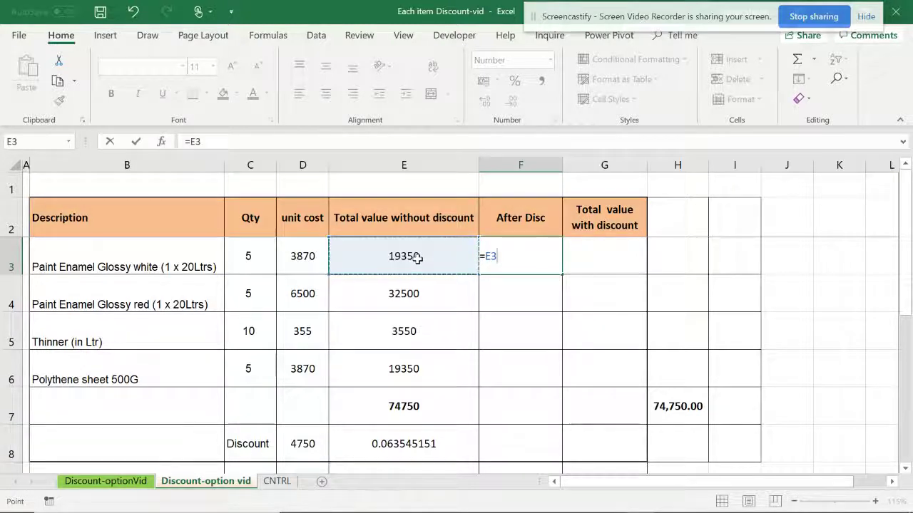
type("*")
scroll(437, 296, "down", 2)
scroll(446, 279, "up", 1)
left_click(419, 330)
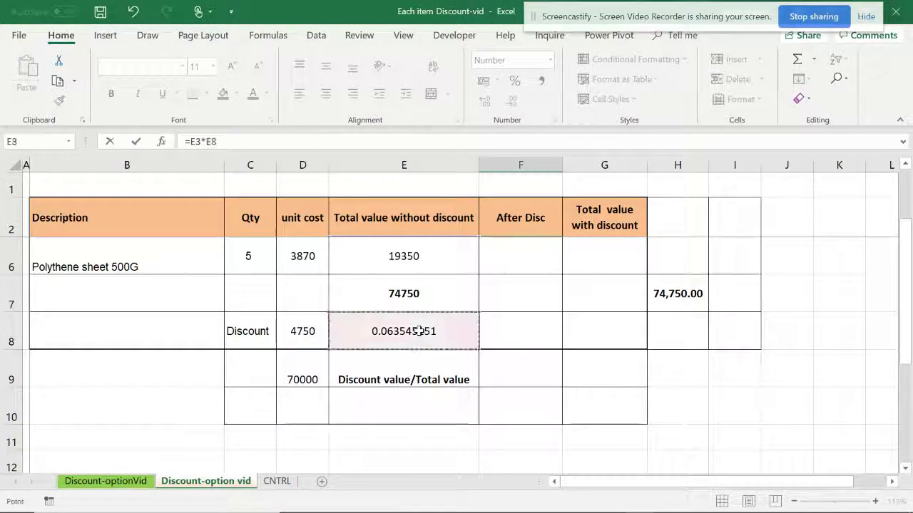
scroll(420, 331, "up", 1)
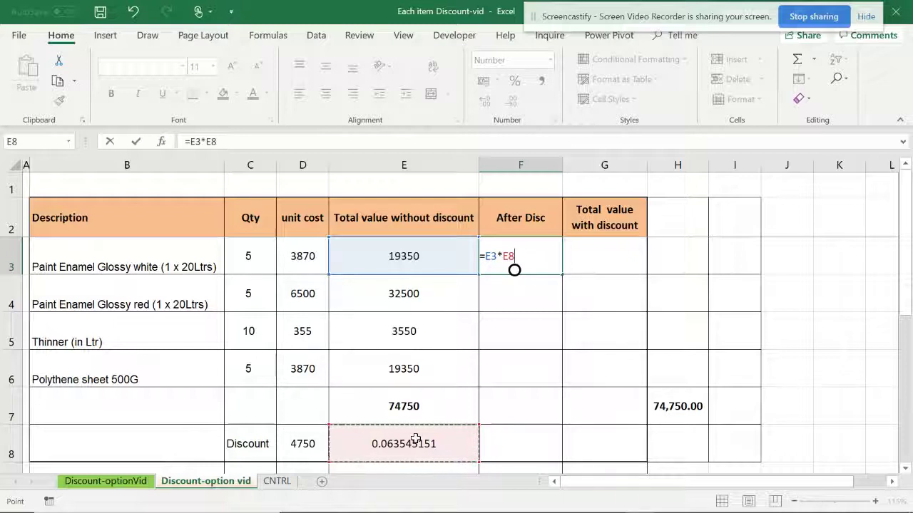
key("F4")
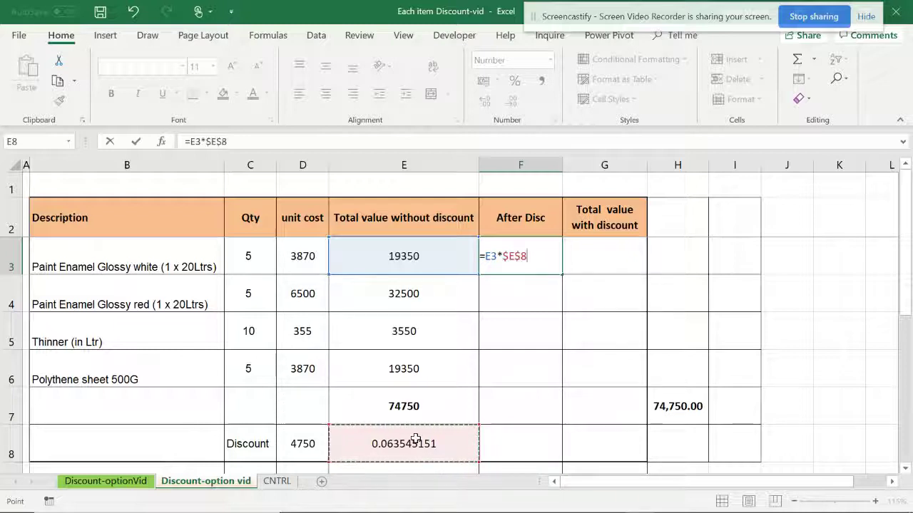
key("Return")
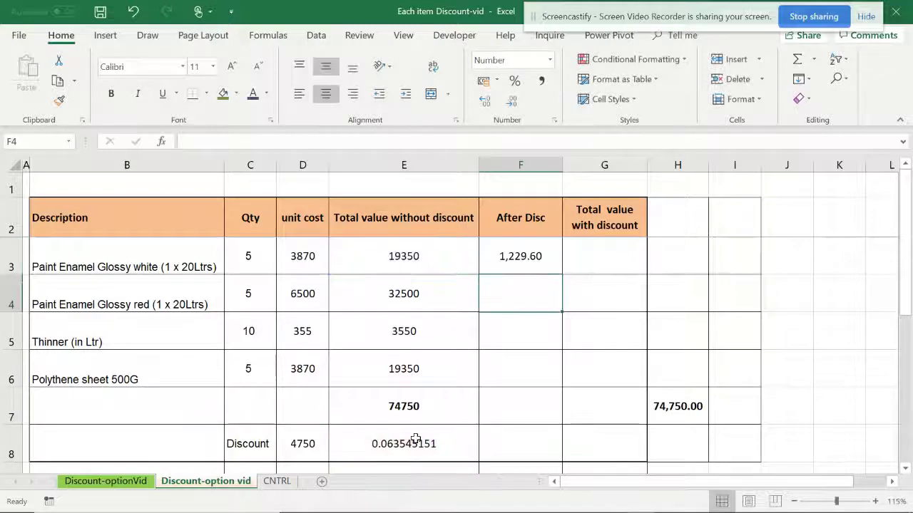
Step: Calculate the first item's total value with discount in cell G3 with the formula =E3-F3
left_click(583, 260)
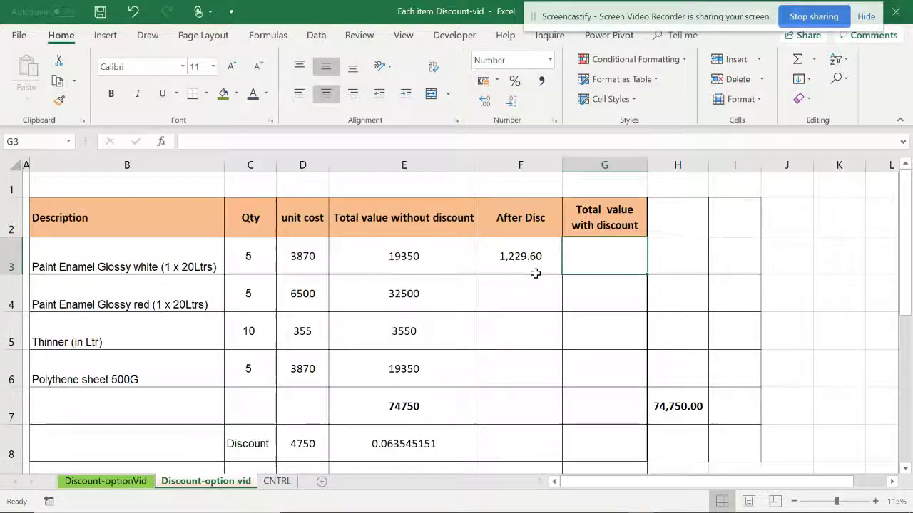
type("=")
left_click(413, 260)
type("-")
left_click(523, 258)
key("Return")
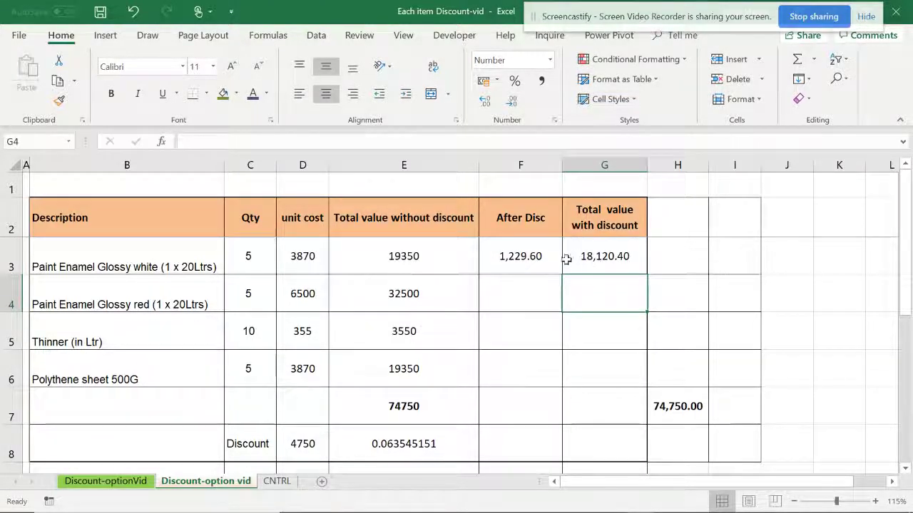
Step: Fill the formulas in F3:G3 down through row 7 and check the difference formula in cell H7
left_click(543, 258)
mouse_move(544, 258)
left_mouse_down()
mouse_move(631, 265)
mouse_move(632, 338)
mouse_move(613, 416)
left_mouse_up()
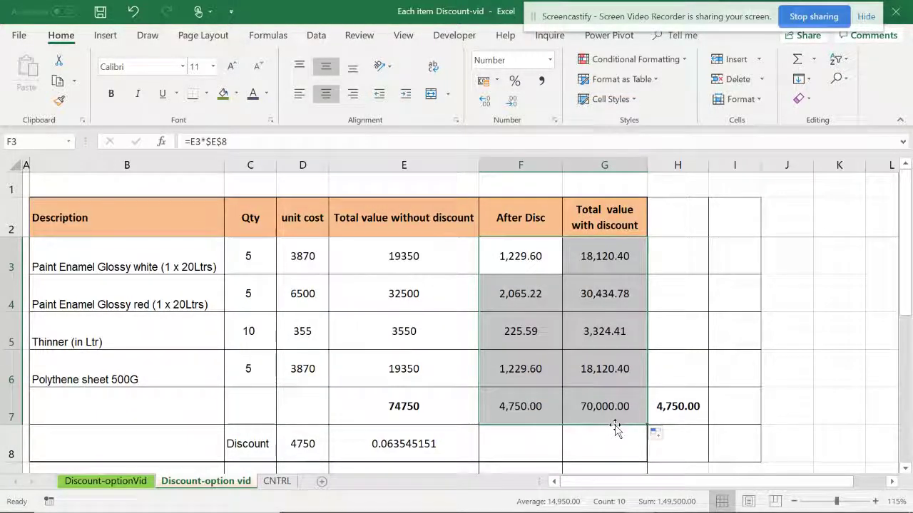
left_click(681, 410)
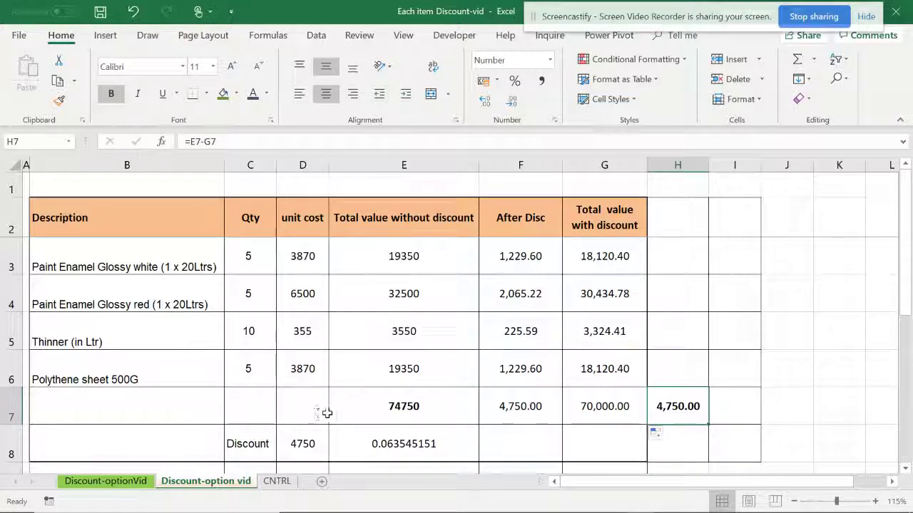
scroll(656, 378, "down", 1)
scroll(648, 366, "up", 1)
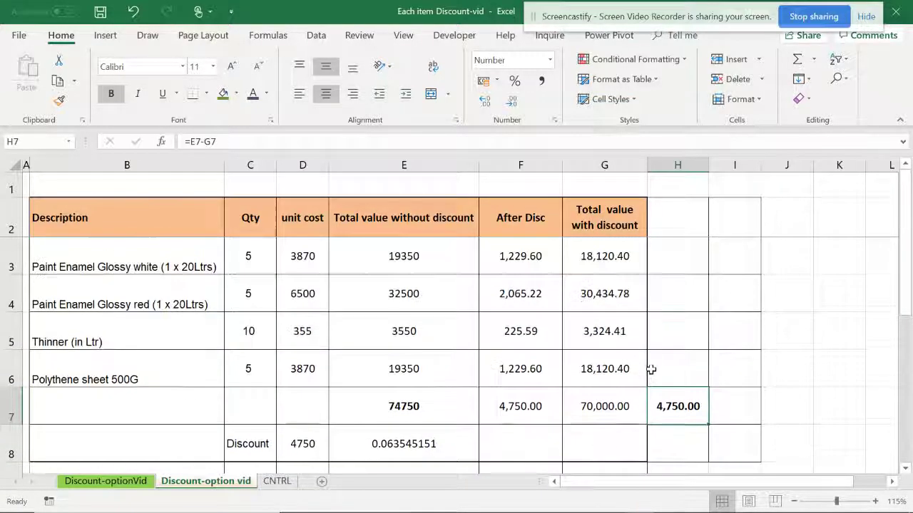
Step: Make the total value with discount in cell G7 bold
left_click(520, 414)
left_click(610, 408)
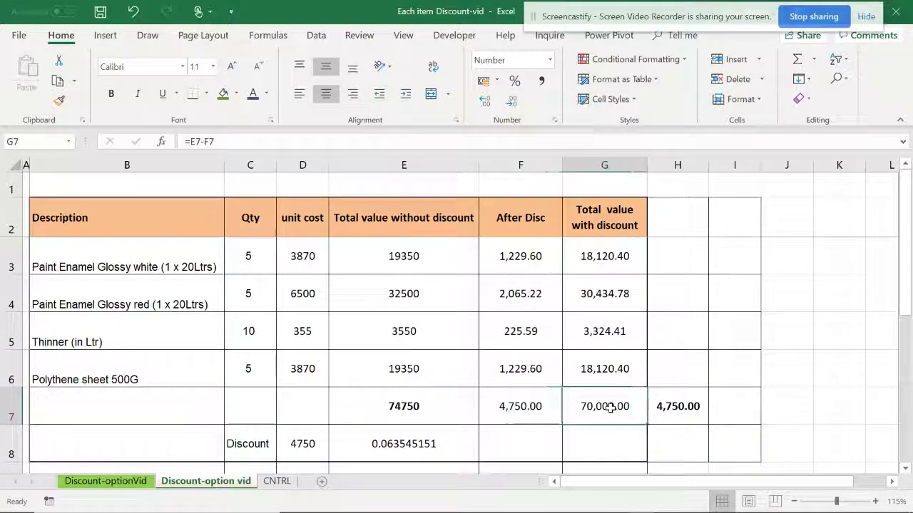
key("ctrl+b")
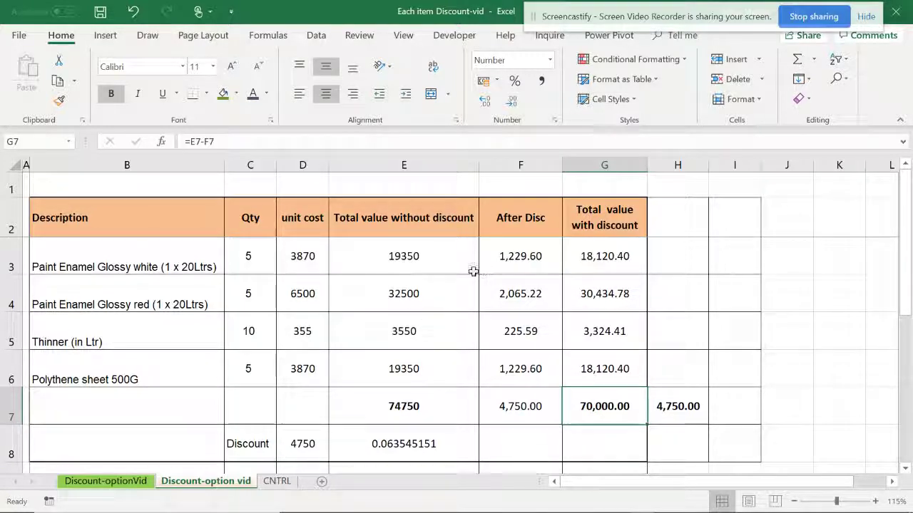
scroll(453, 282, "down", 1)
scroll(452, 282, "up", 1)
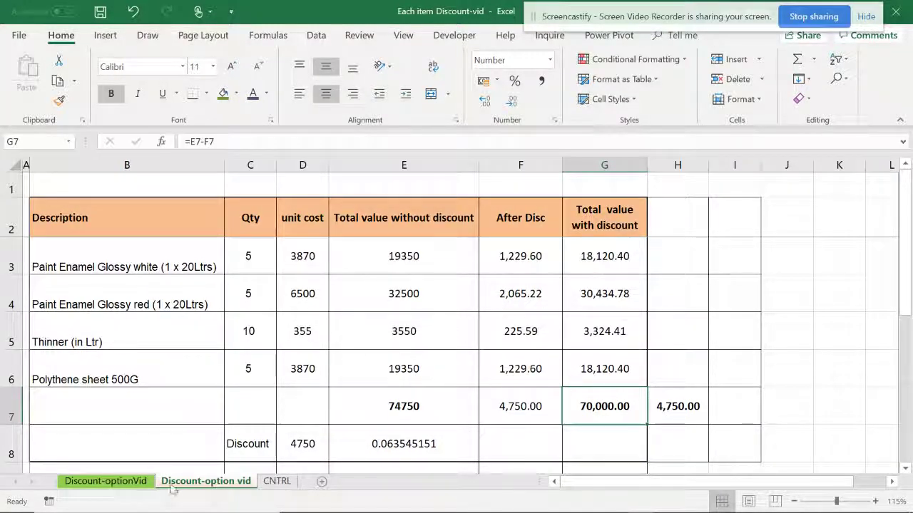
left_click(373, 449)
Step: On the Discount-optionVid sheet, override the Diamond cutting Machine's discount rate in cell F4 with 1
left_click(106, 482)
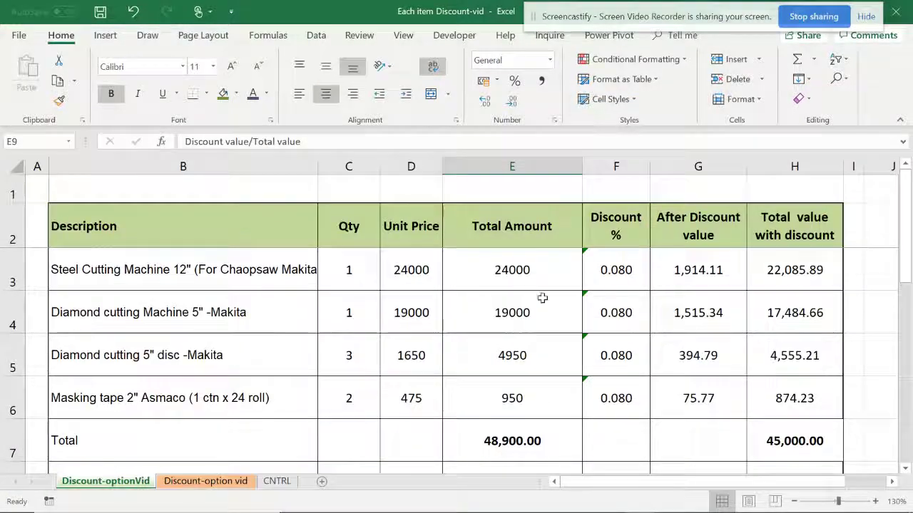
left_click(625, 311)
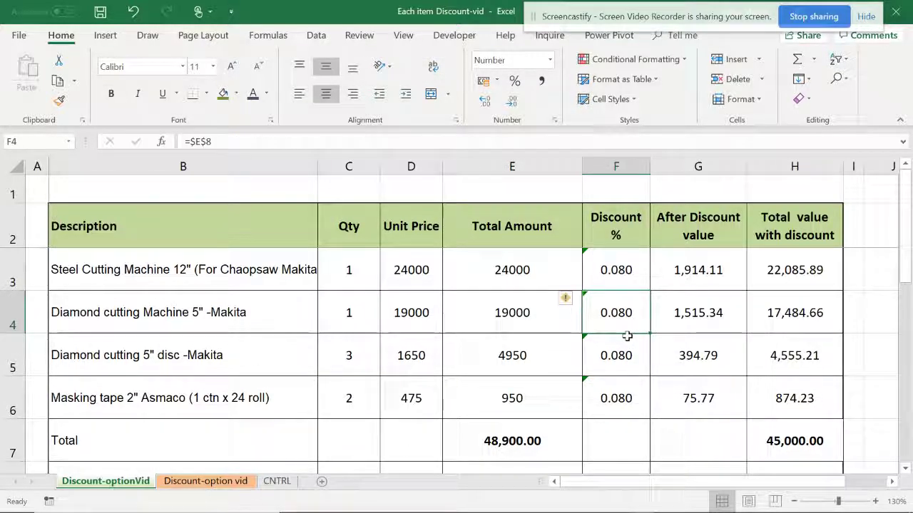
type("1")
key("Return")
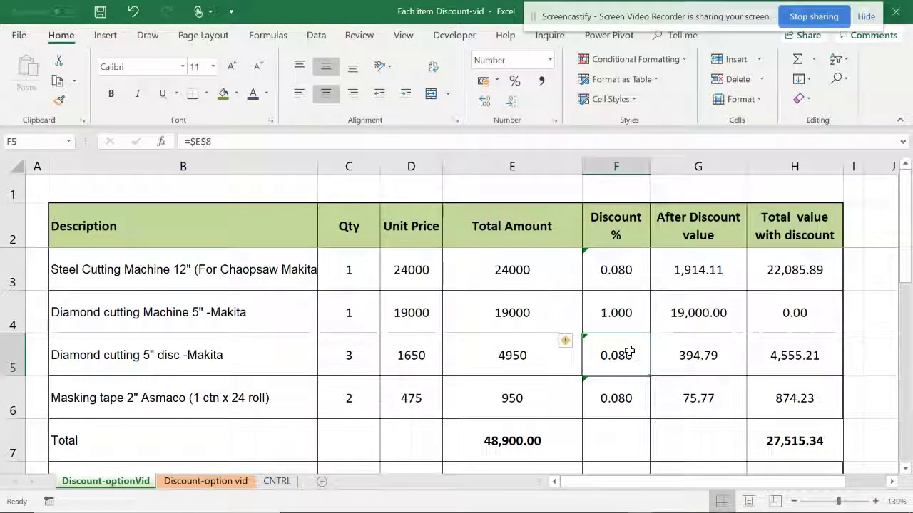
Step: Set the Diamond cutting Machine's discount rate in cell F4 to .005 and review the total and discount rows
left_click(626, 312)
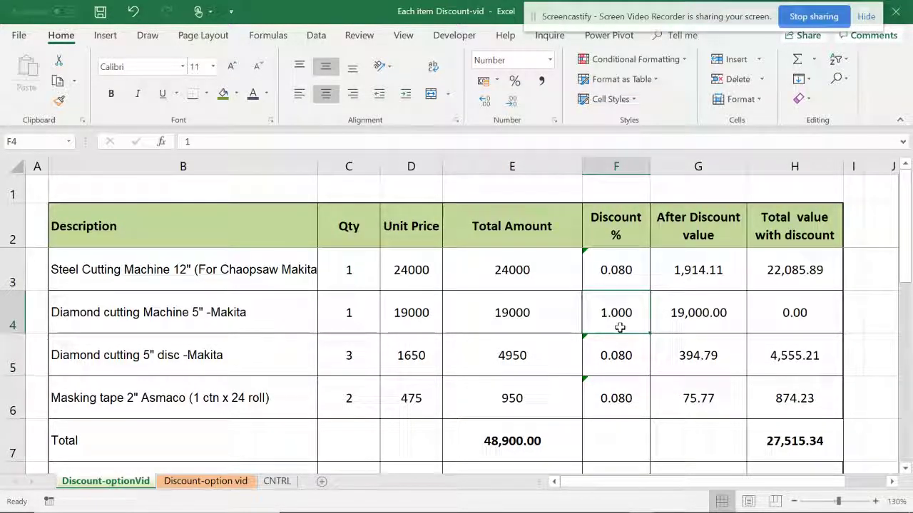
type(".00")
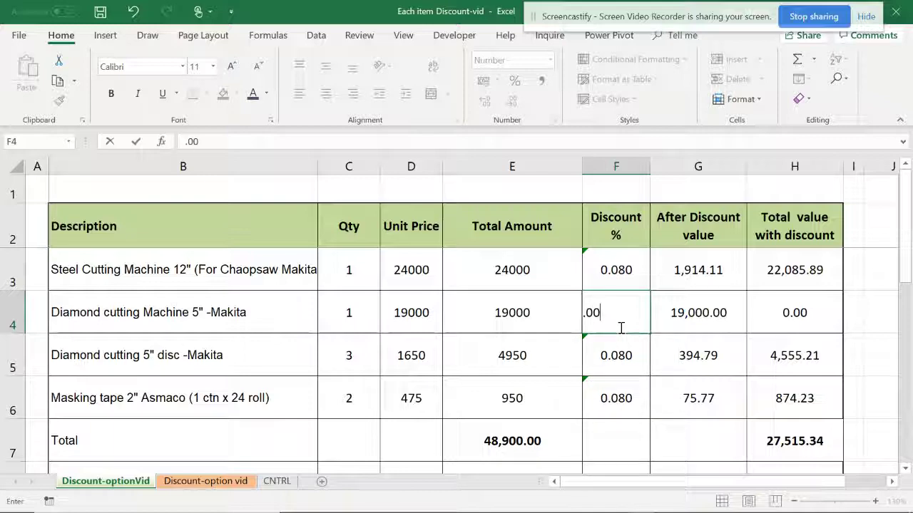
type("5")
left_click(602, 343)
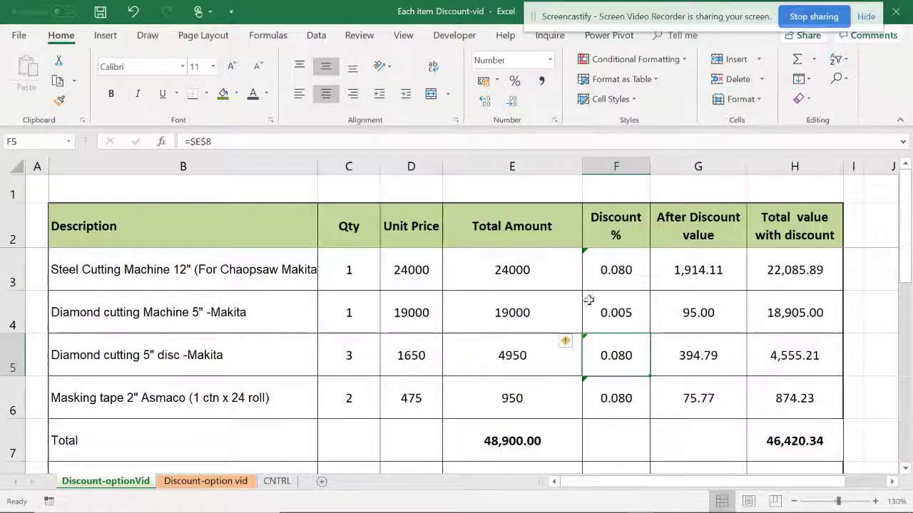
scroll(430, 307, "down", 1)
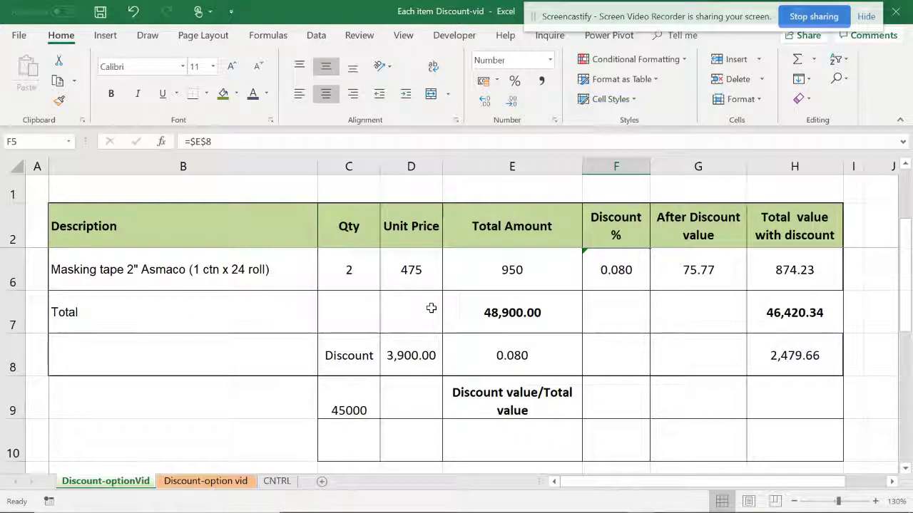
scroll(431, 308, "up", 1)
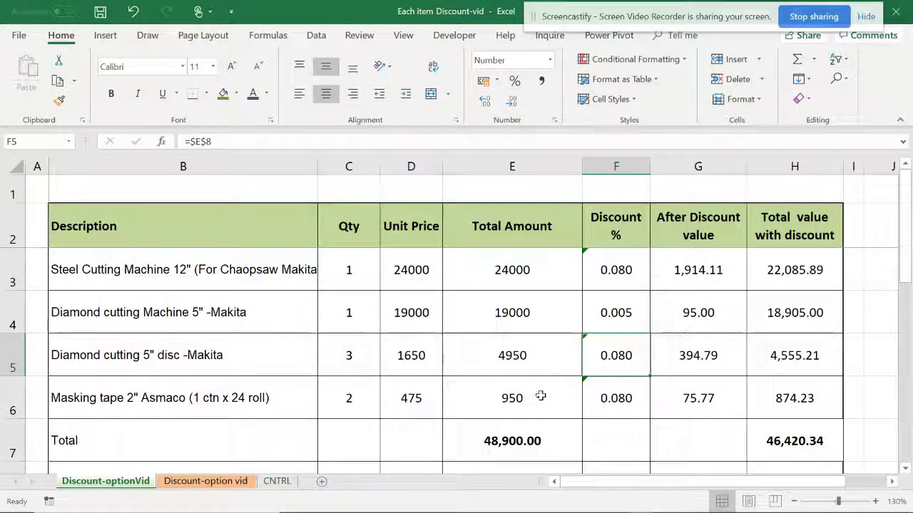